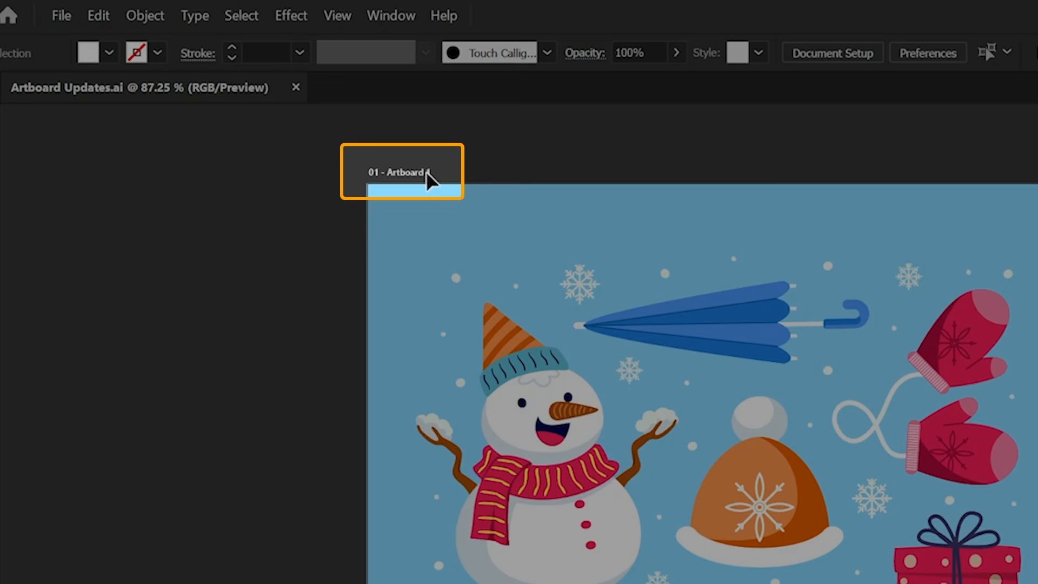
Rename the first artboard to Main Board
double_click(426, 170)
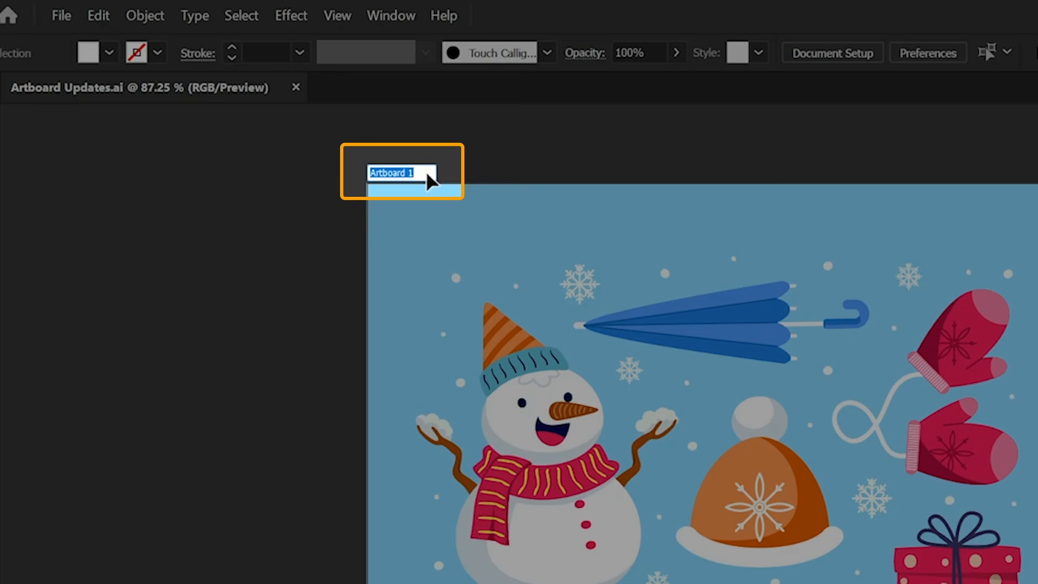
text(Main Board)
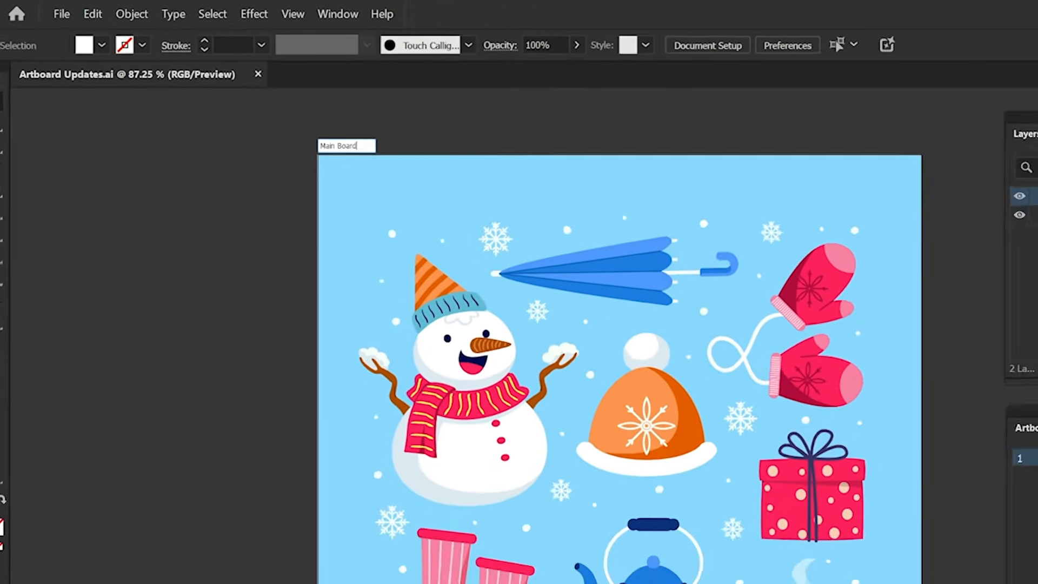
key(Return)
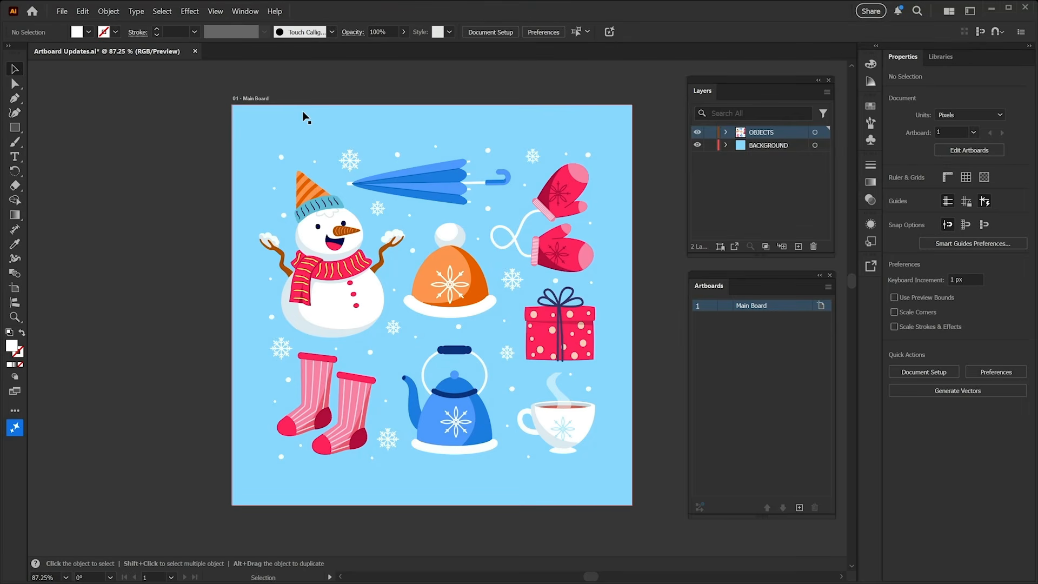
Turn off Show Artboard name on canvas in the Selection & Anchor Display preferences
click(83, 11)
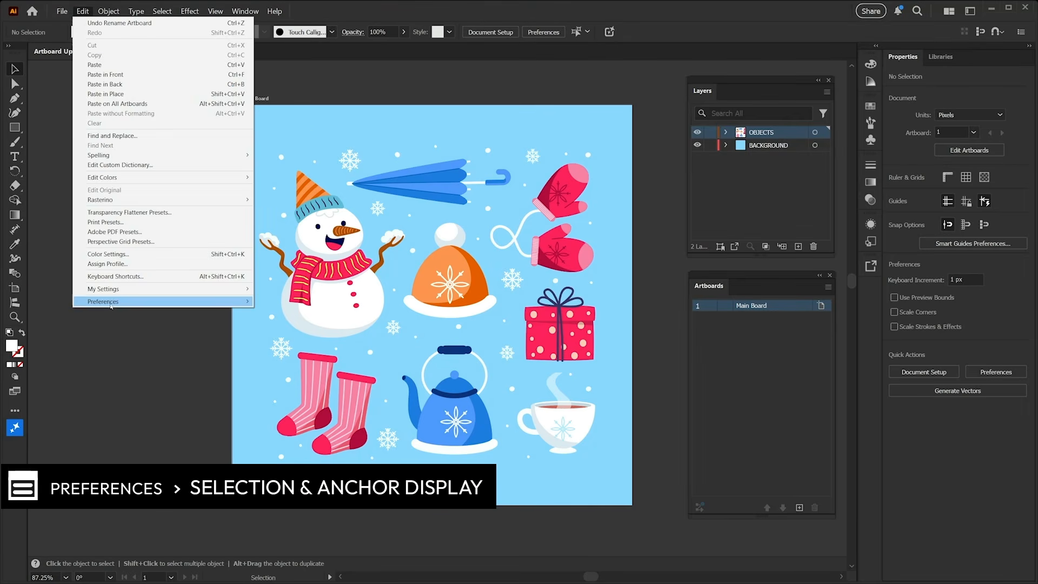
mouse_move(116, 303)
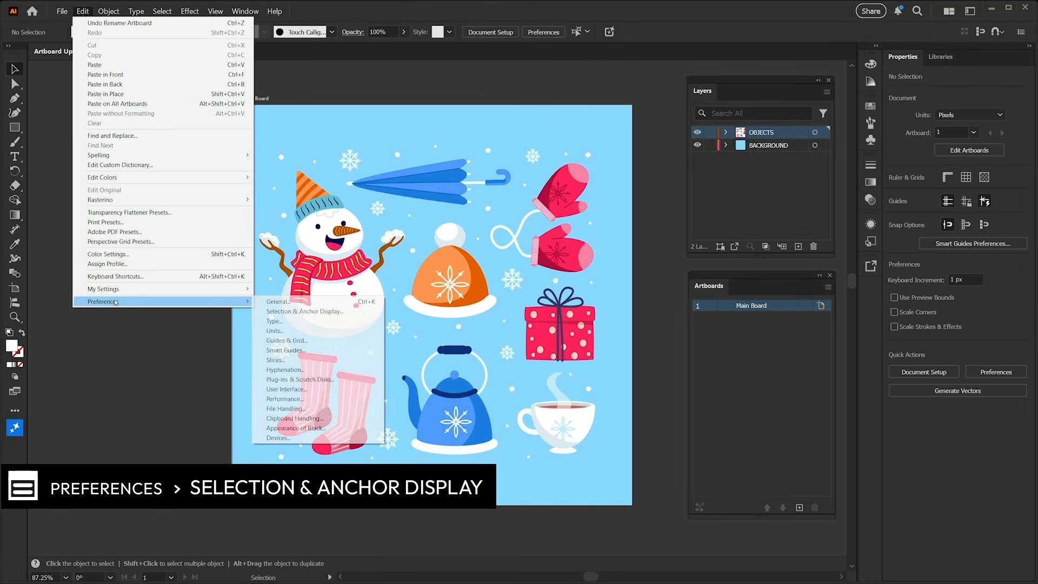
click(305, 312)
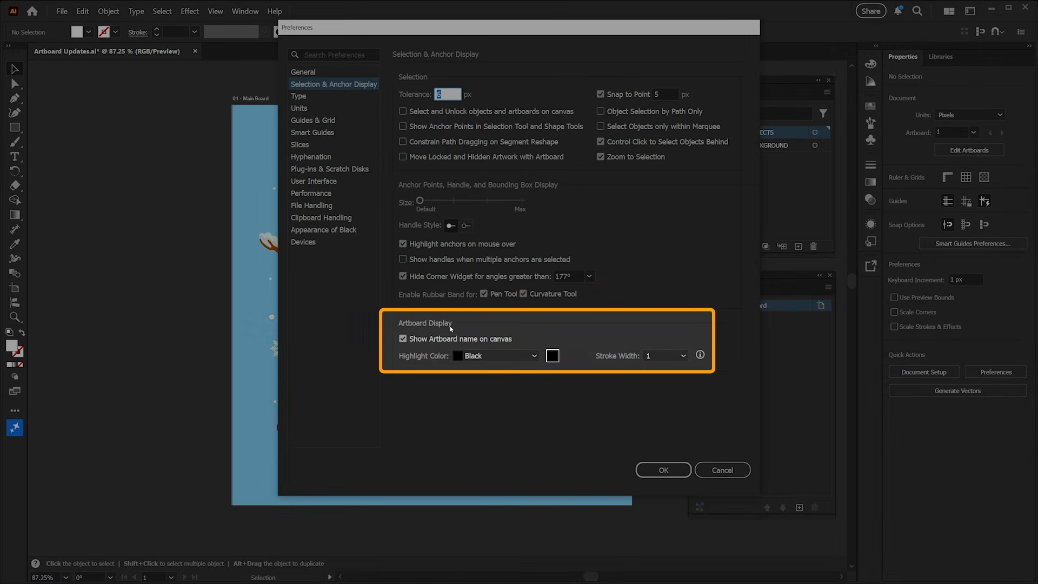
click(403, 340)
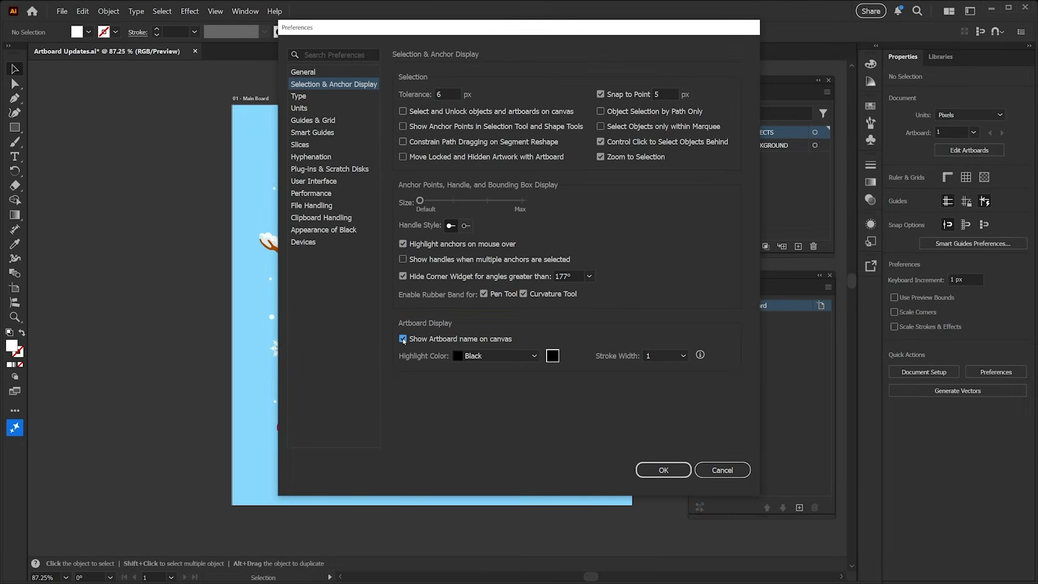
click(663, 470)
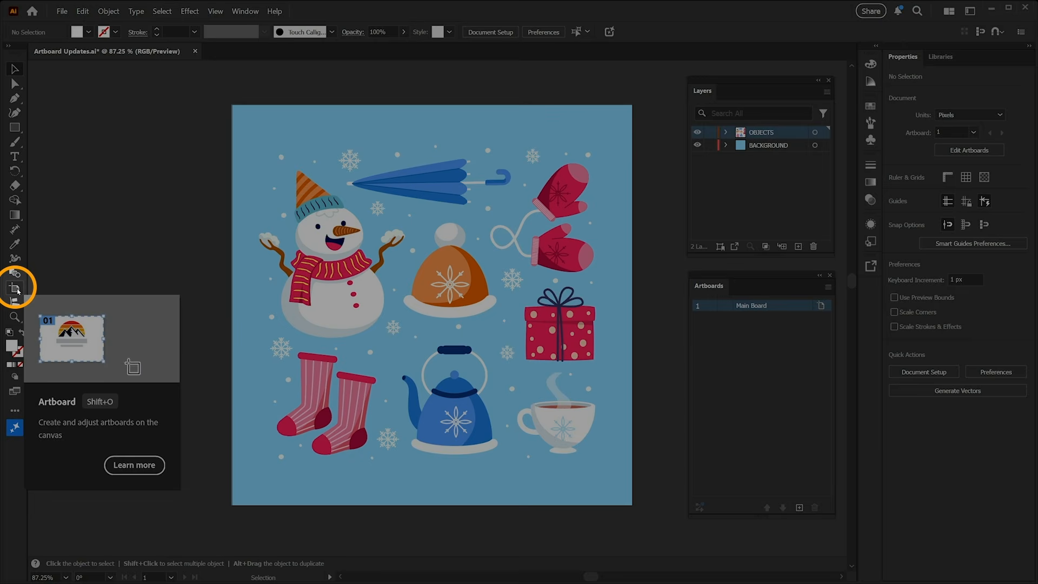
With the Artboard tool, add a new blank artboard to the right of Main Board
click(16, 289)
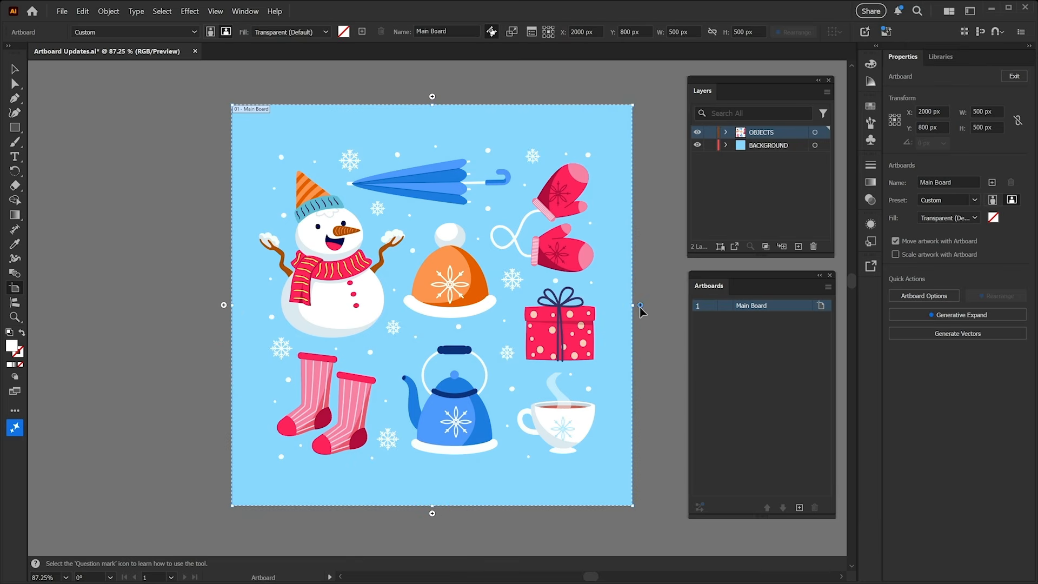
click(640, 306)
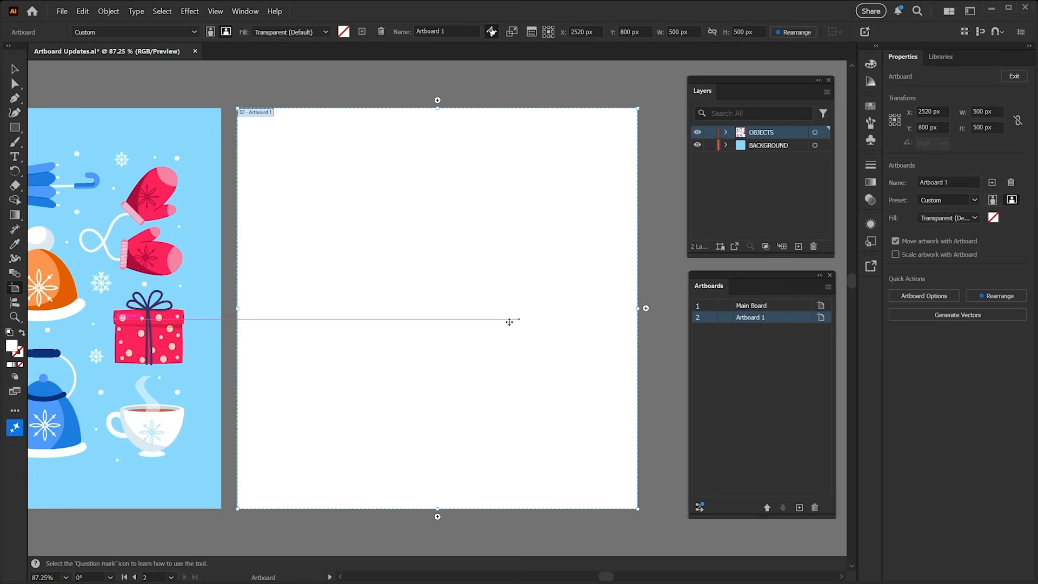
Duplicate Main Board together with its artwork into a new artboard below it
key(space)
drag(359, 345, 552, 254)
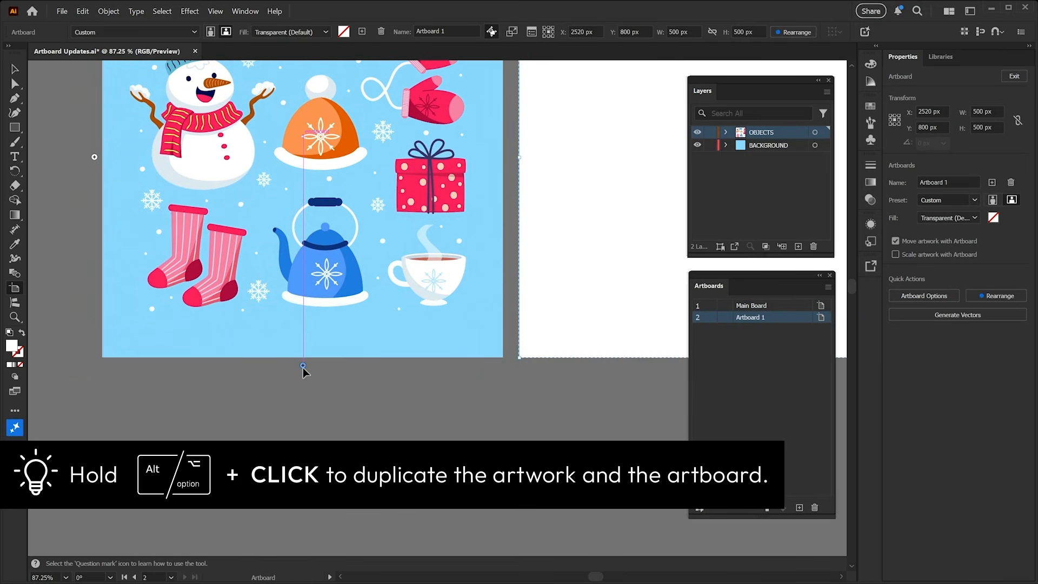
alt+click(302, 368)
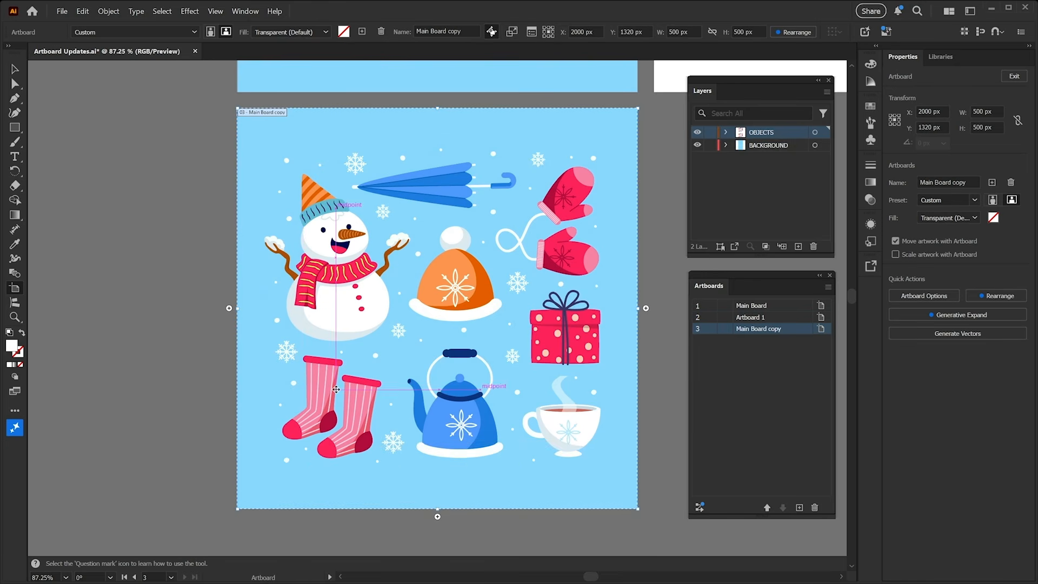
Add a blank artboard to the right of the Main Board copy
click(646, 308)
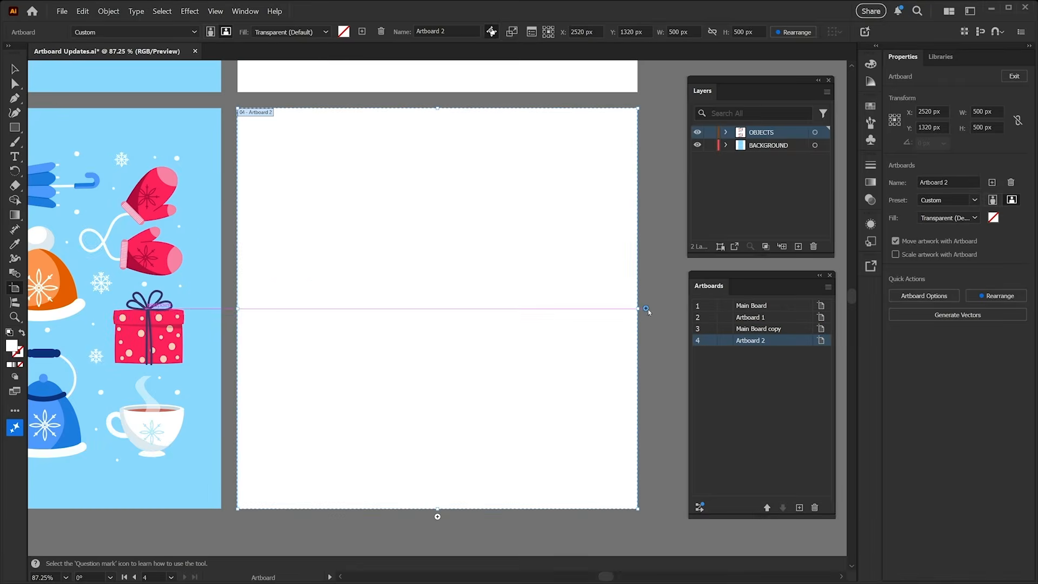
key(z)
key(space)
drag(413, 200, 446, 373)
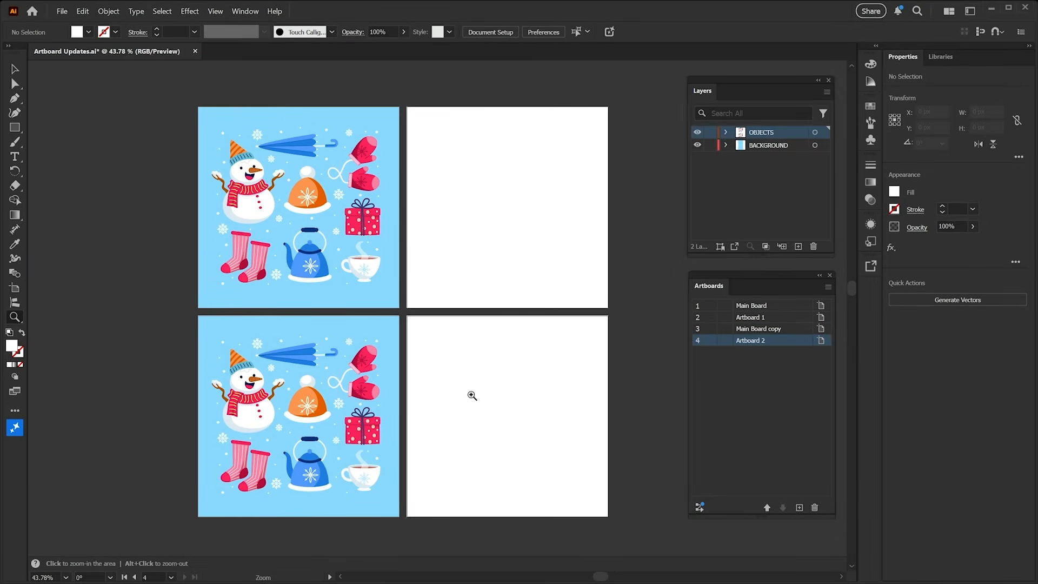
Make each artboard active in turn by selecting inside it with the Selection tool
key(v)
click(428, 330)
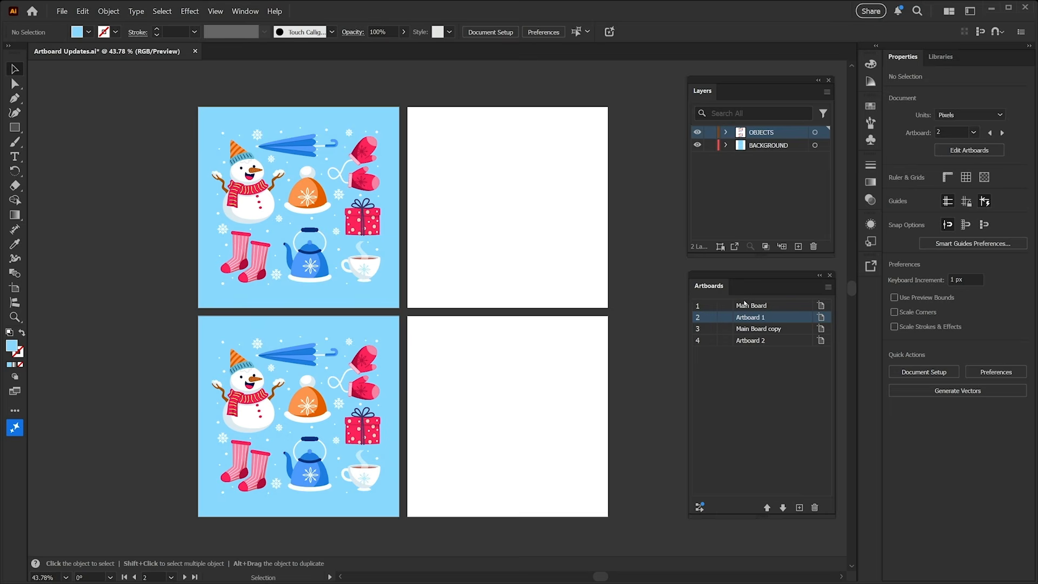
click(509, 377)
click(383, 303)
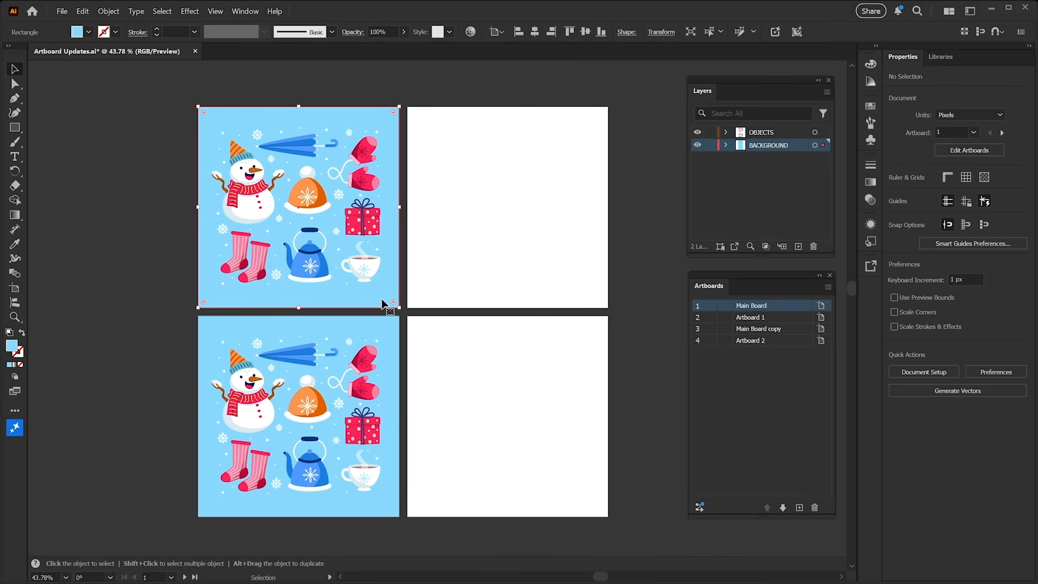
click(451, 282)
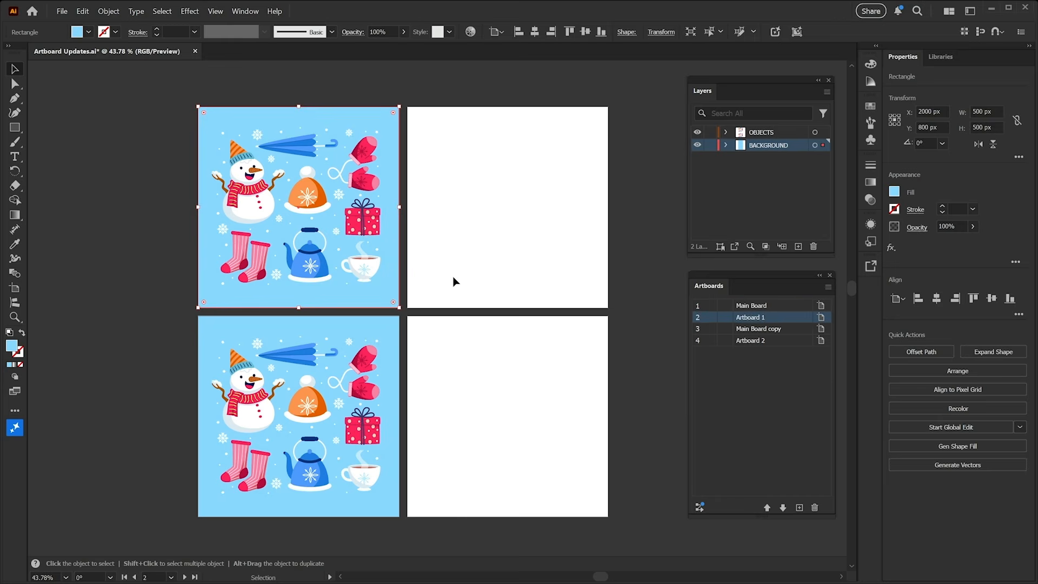
click(460, 345)
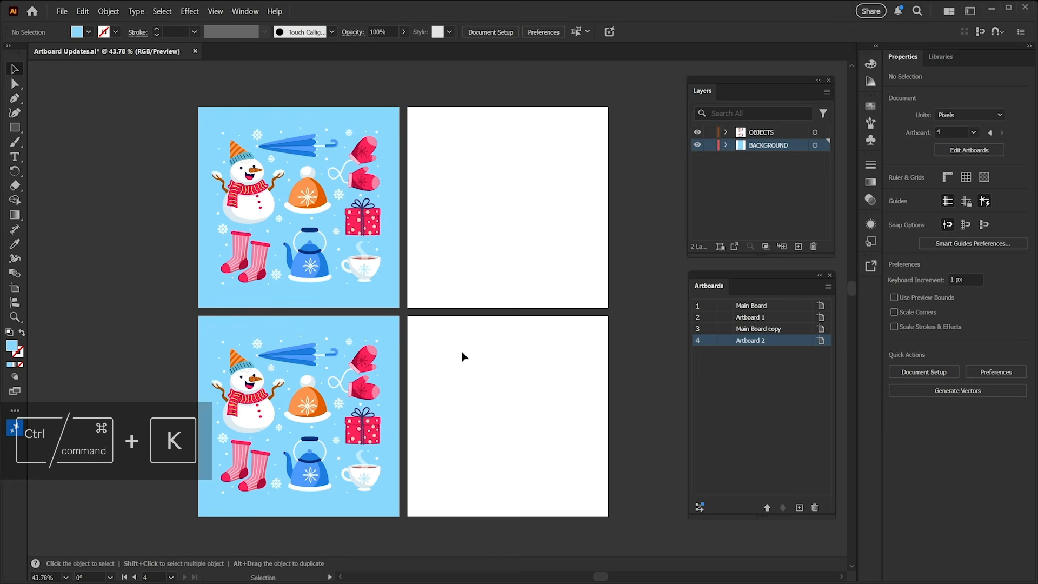
Set the interface brightness to the light grey option in the User Interface preferences
key(ctrl)
key(ctrl+k)
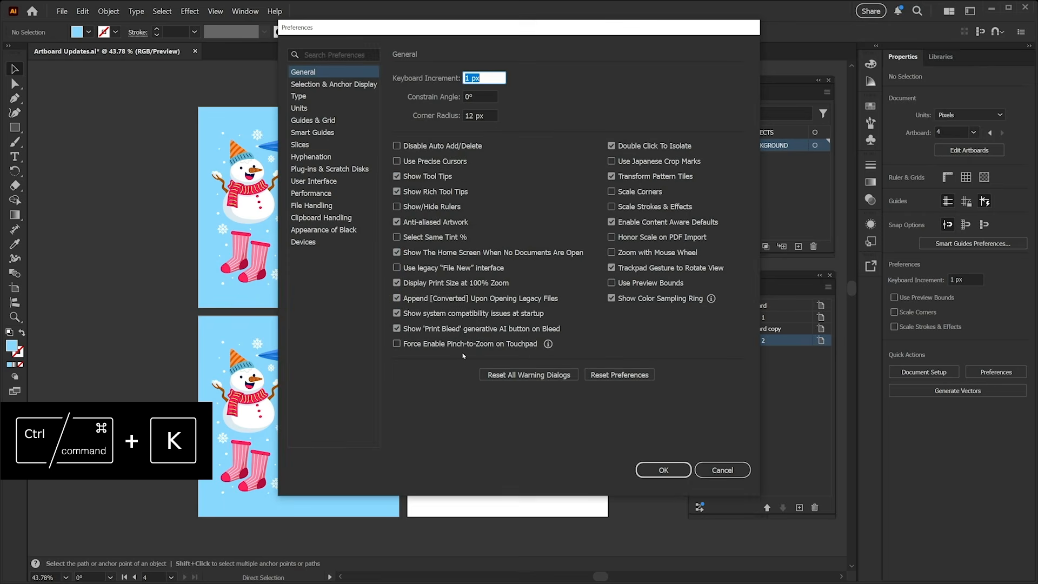
click(328, 182)
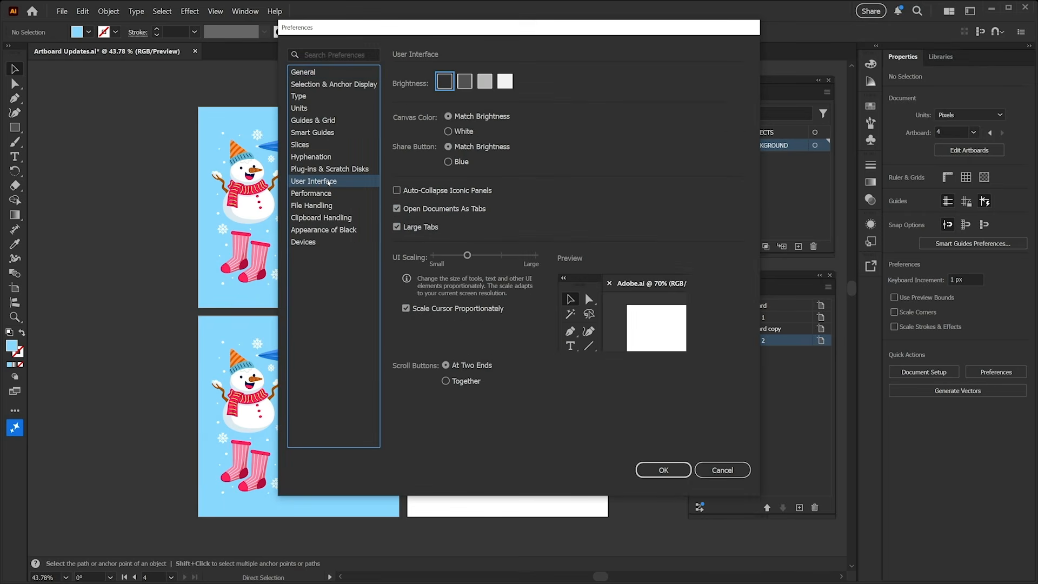
click(484, 81)
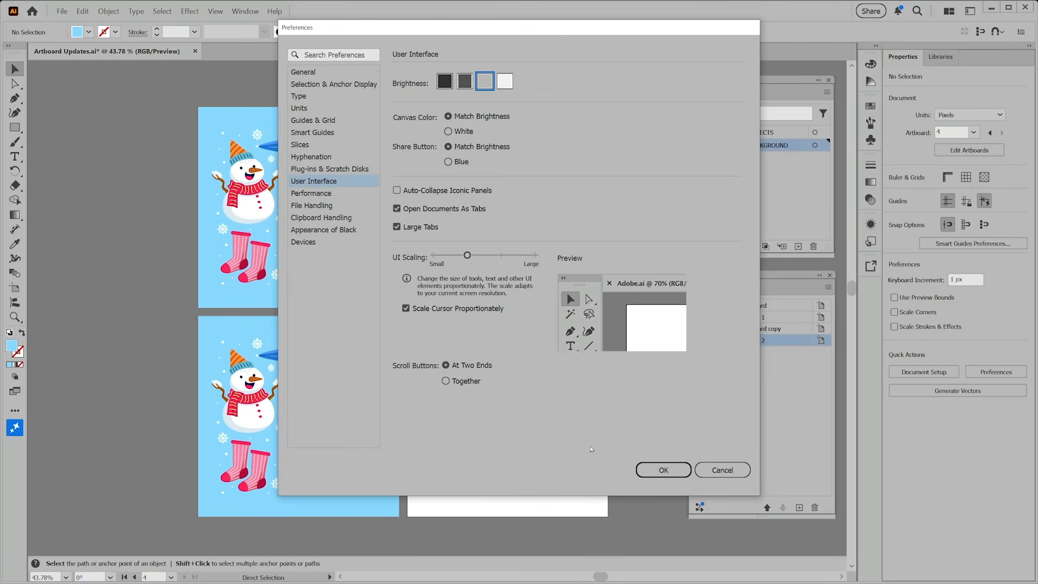
click(659, 470)
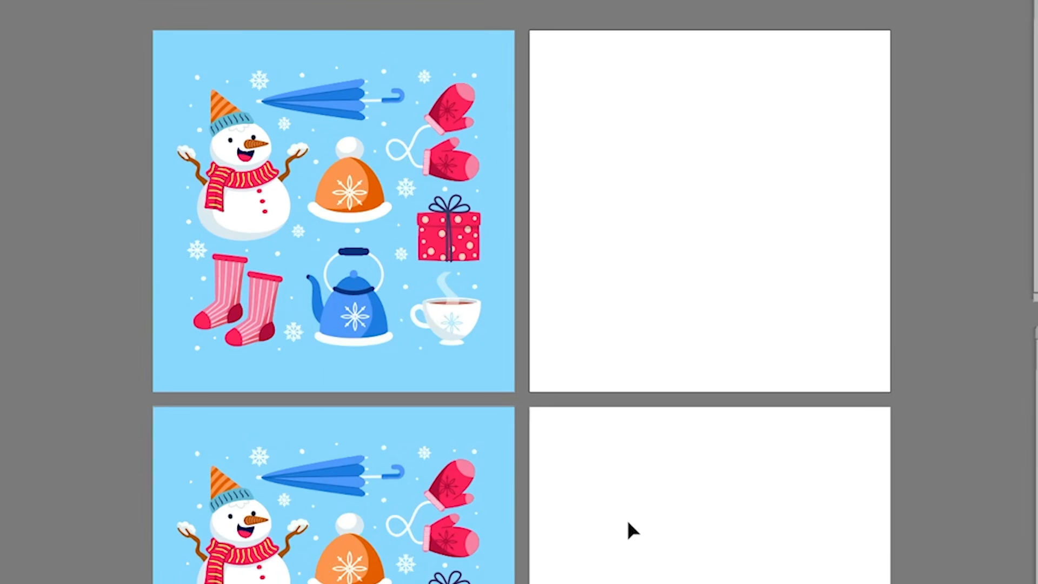
Set the interface brightness back to the darkest option in the User Interface preferences
click(470, 371)
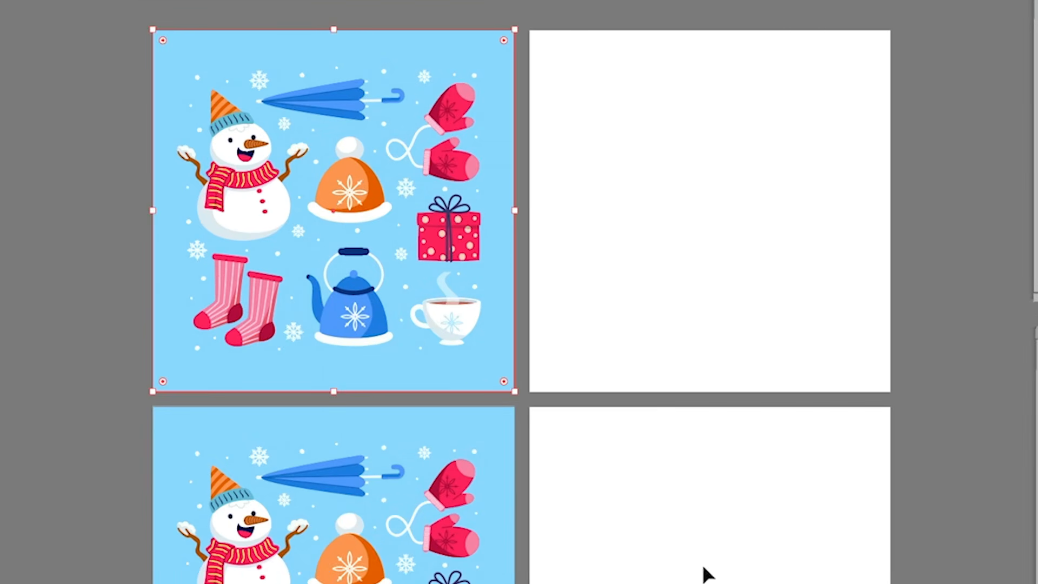
click(60, 397)
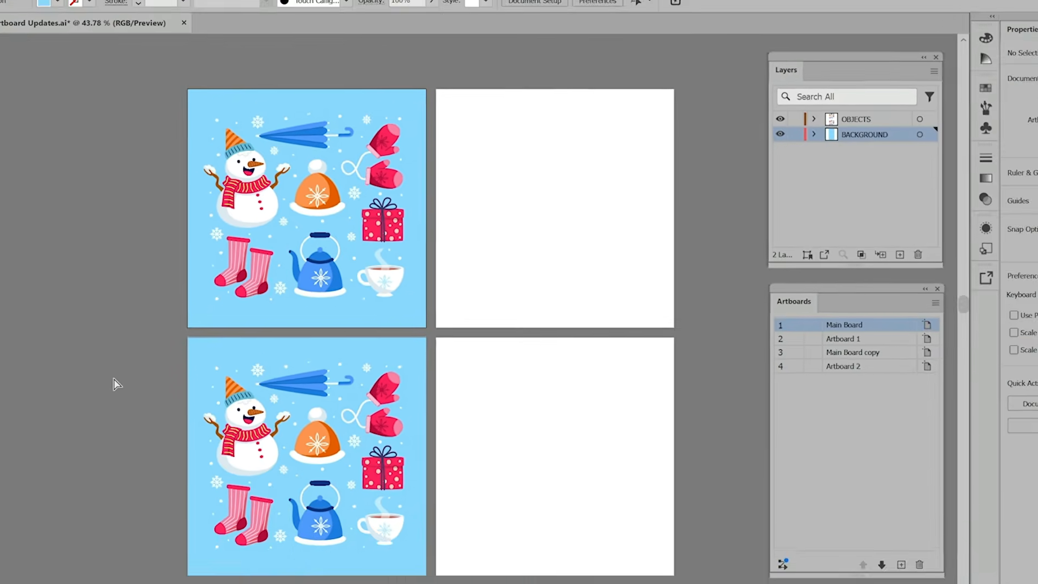
key(ctrl+k)
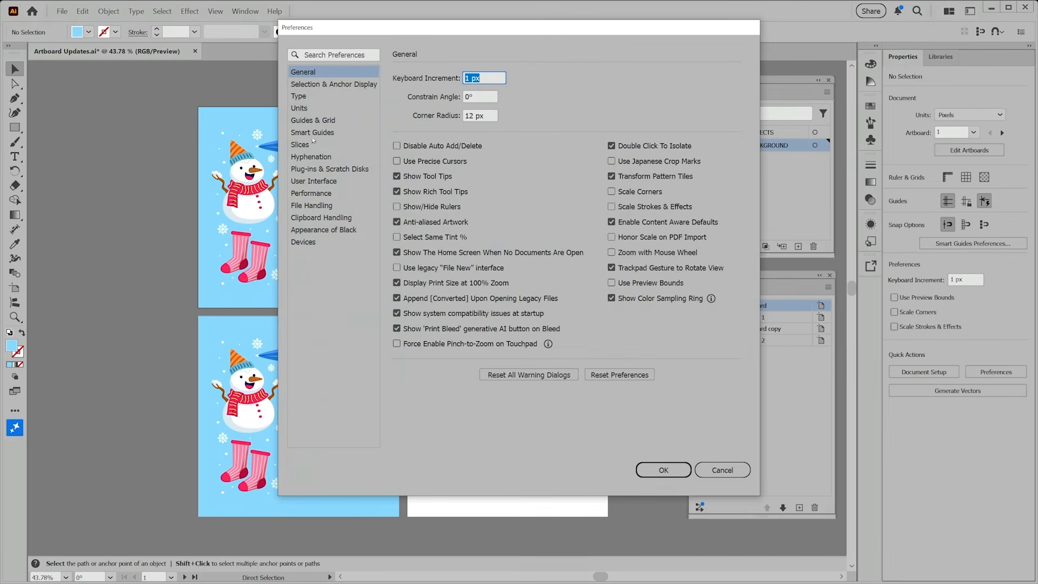
click(320, 181)
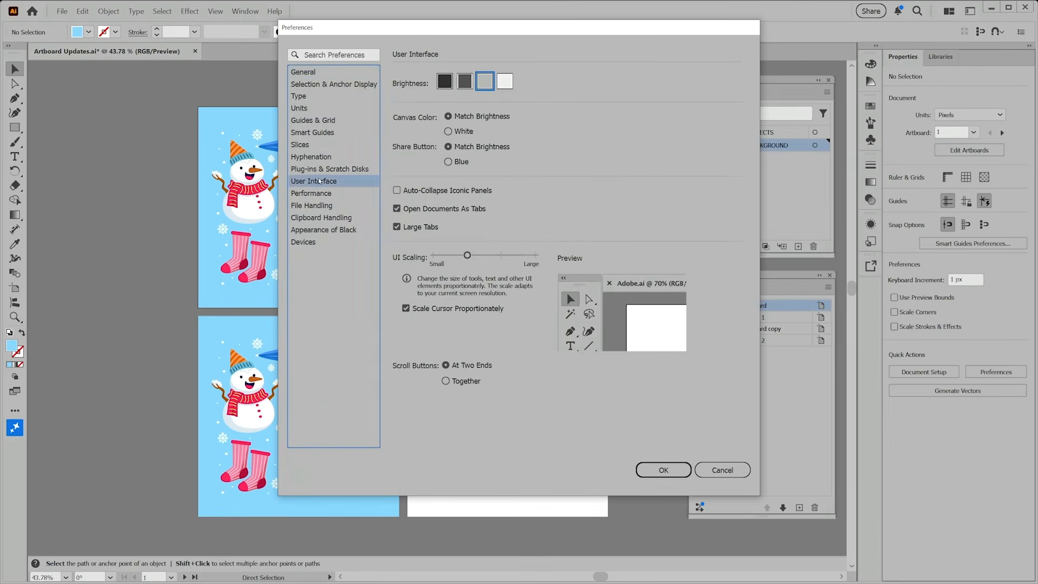
click(445, 82)
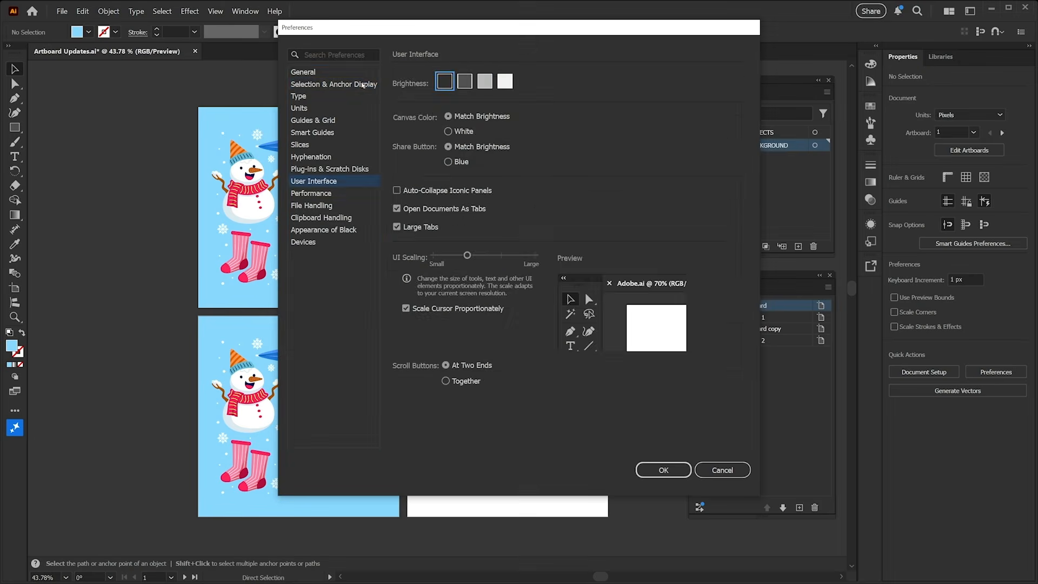
click(363, 85)
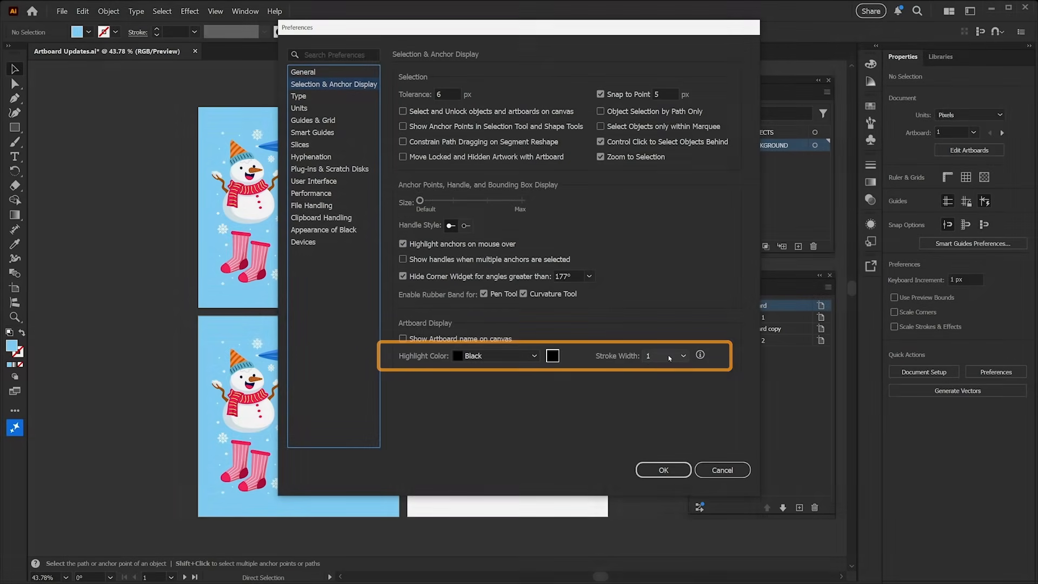
click(663, 469)
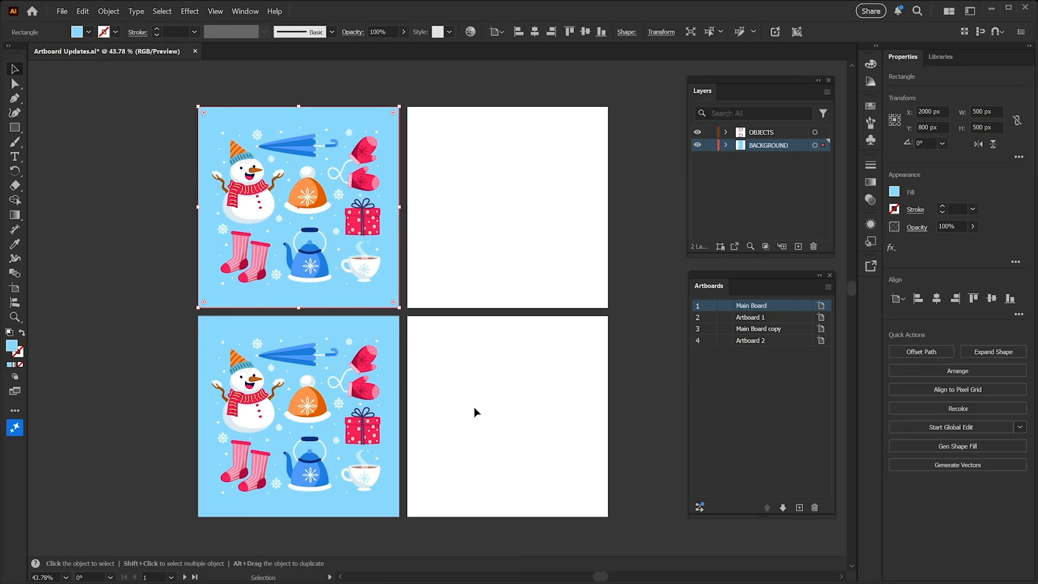
Move the snowman from Main Board onto the blank artboard to its right
click(405, 312)
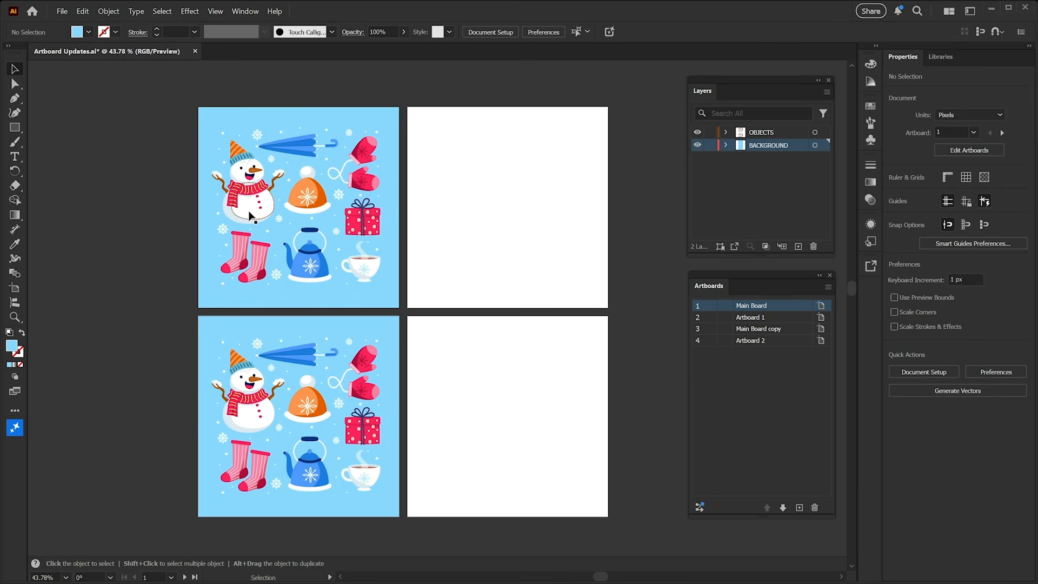
drag(250, 216, 501, 233)
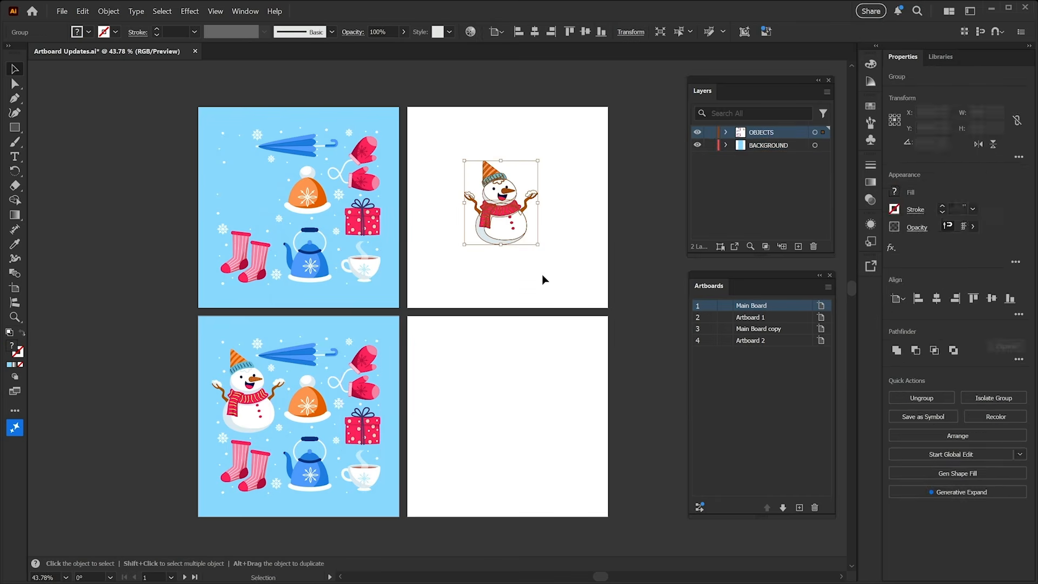
click(544, 280)
Zoom in and hide then show the BACKGROUND layer to inspect the artboards
key(z)
drag(508, 194, 583, 327)
drag(505, 342, 449, 294)
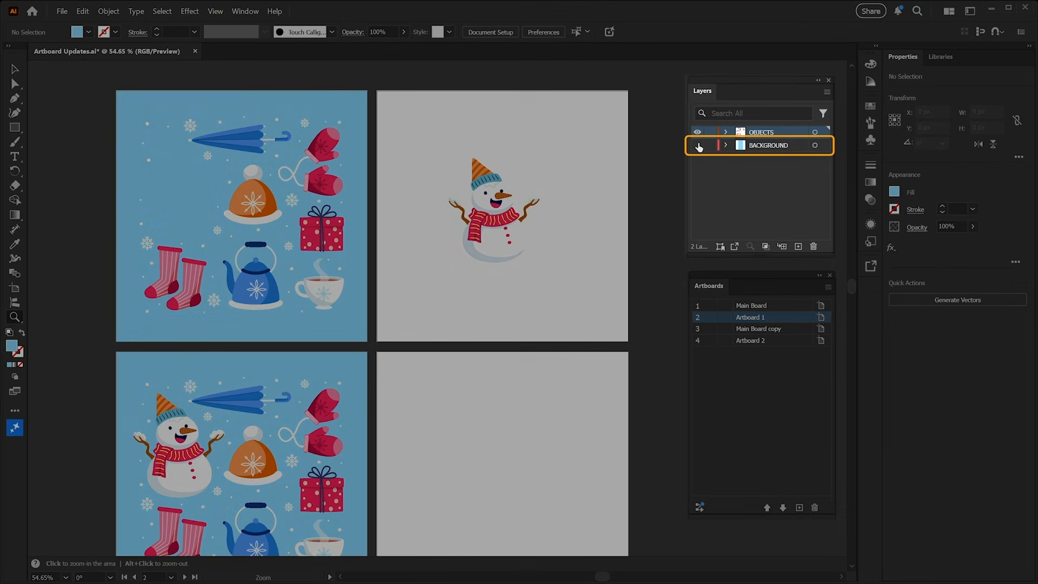
click(697, 145)
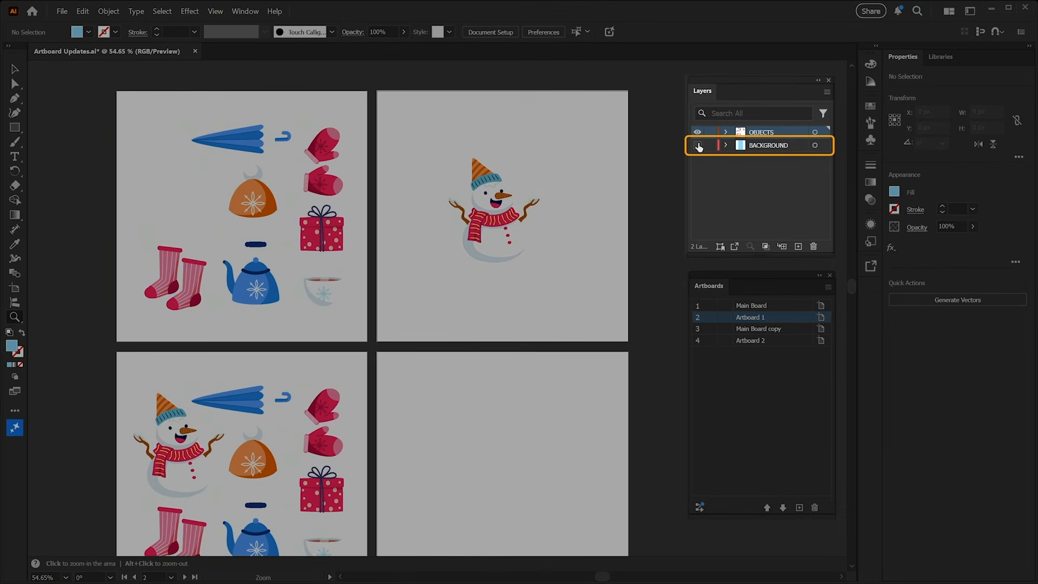
click(697, 146)
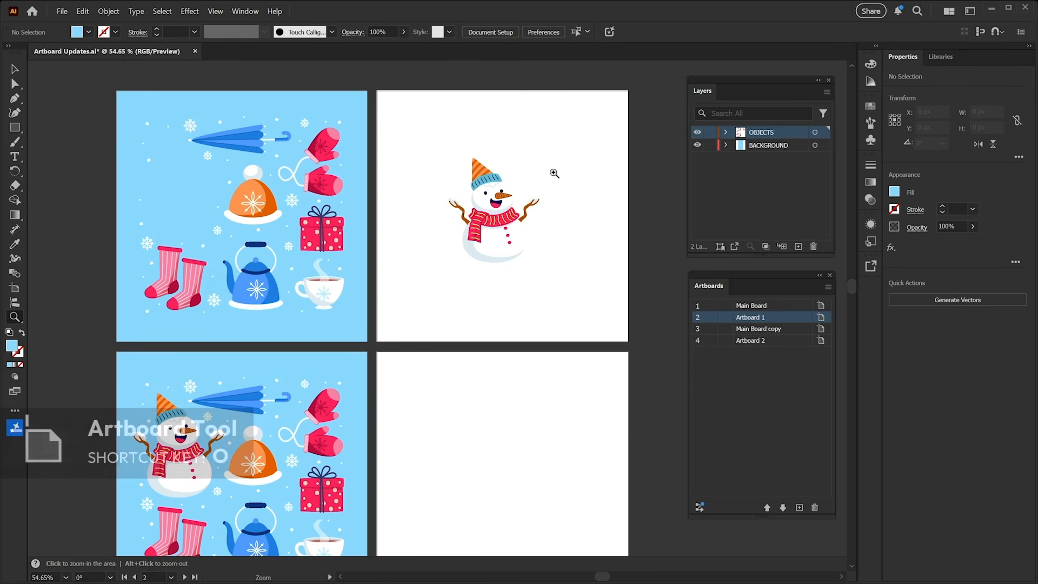
Fill Artboard 1 with the light blue #88d7ff sampled from the Main Board background using the Color Picker eyedropper
key(shift+o)
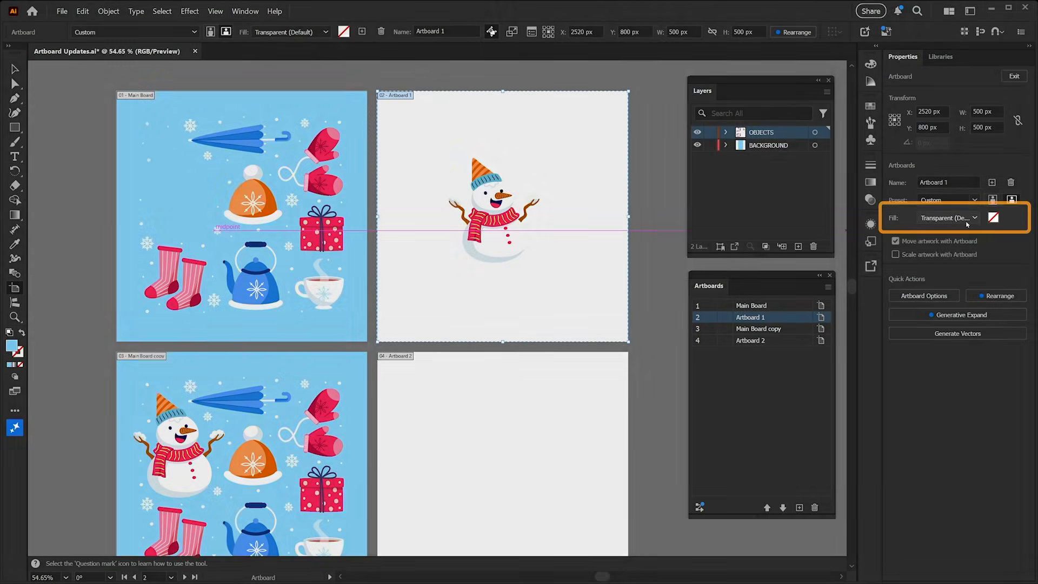
click(947, 218)
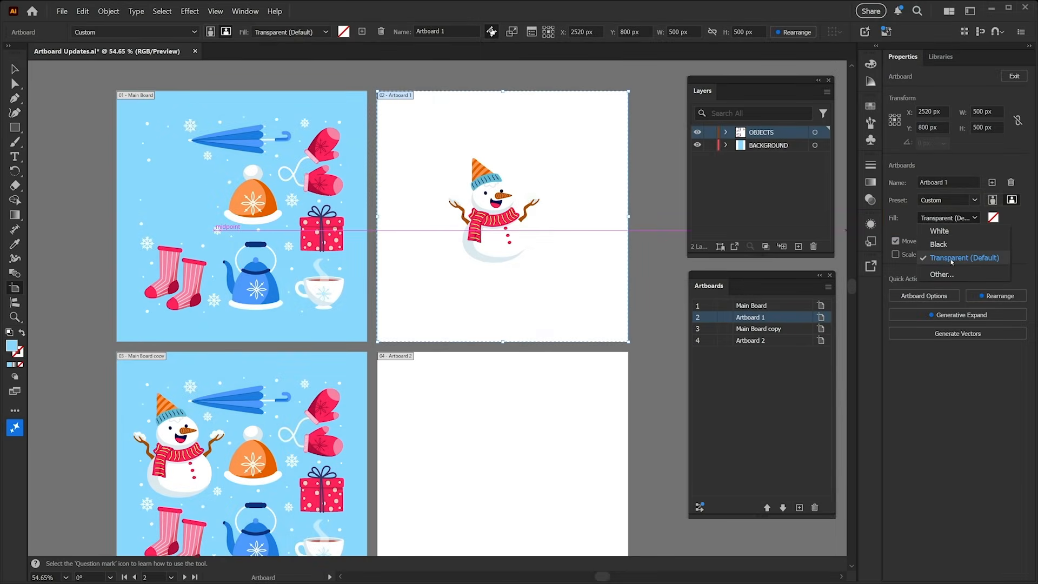
click(994, 218)
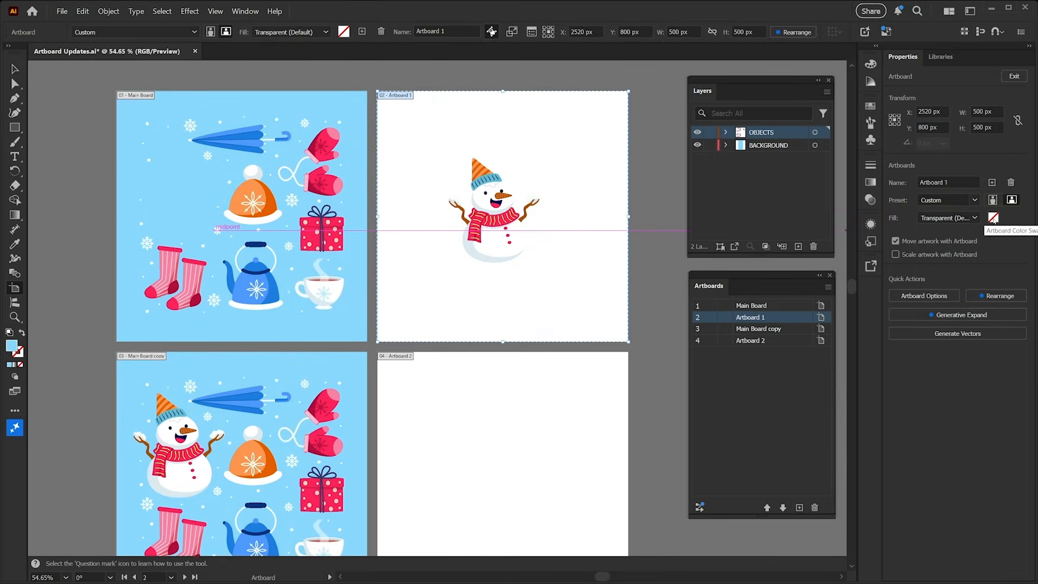
click(993, 219)
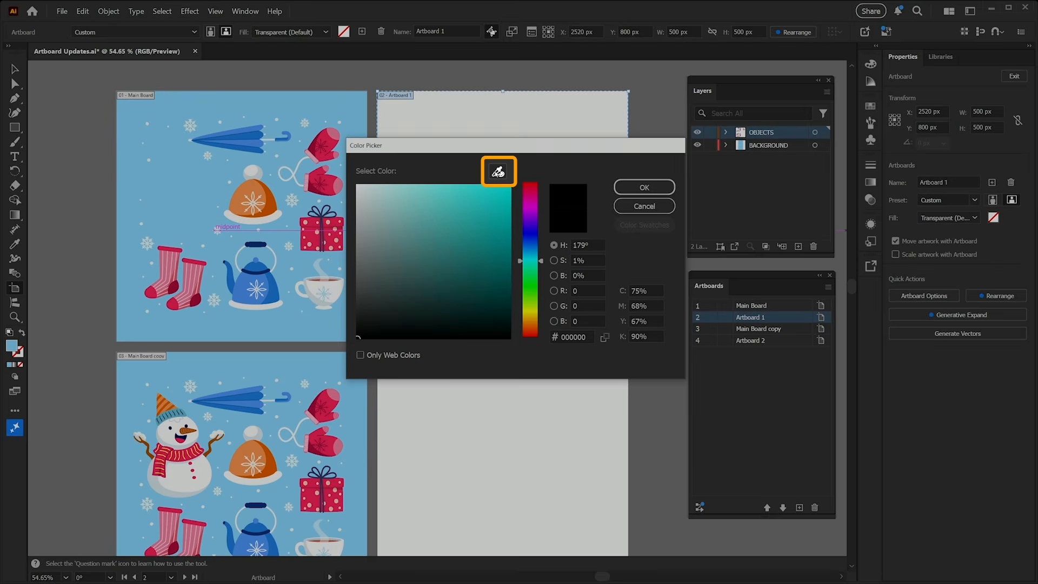
click(498, 172)
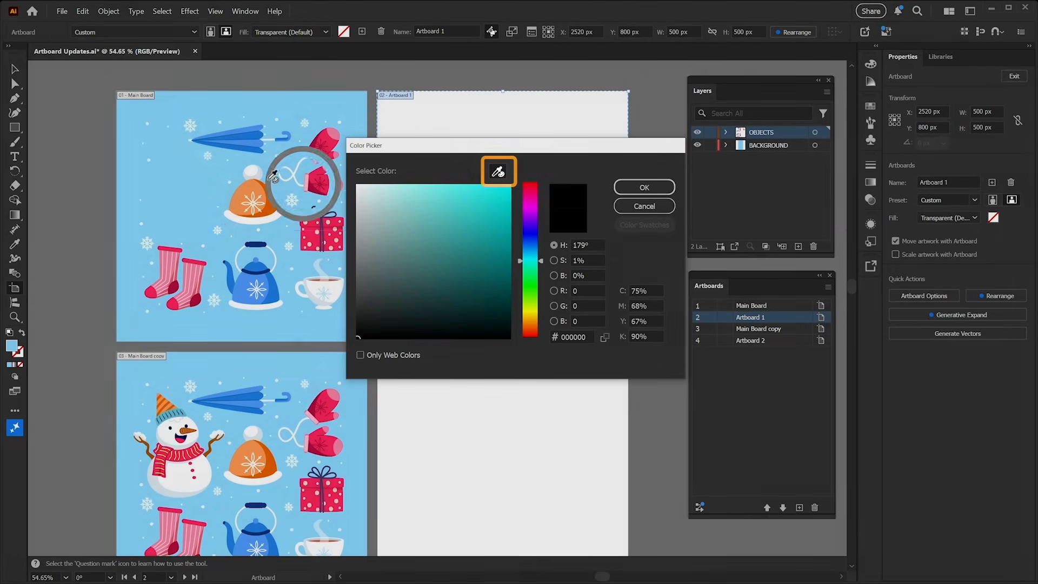
click(187, 186)
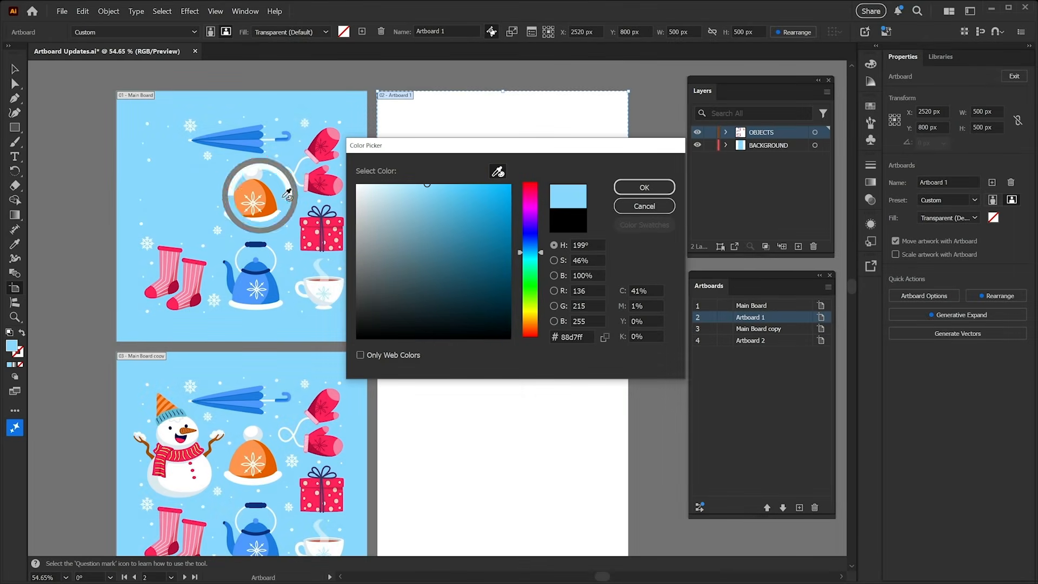
click(643, 188)
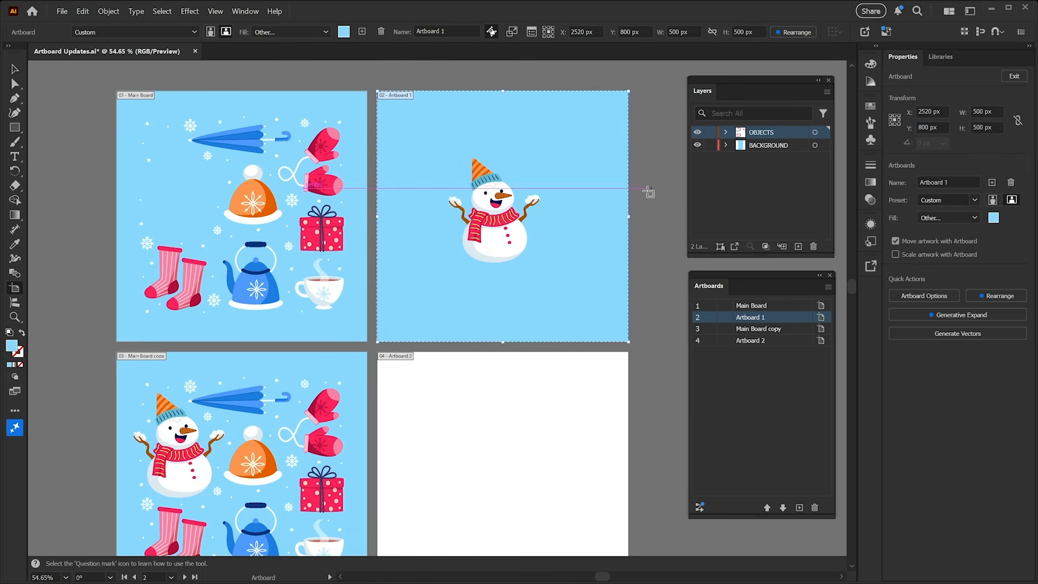
Add a new artboard to the right of Artboard 1 and fill it with dark blue #1485b2
click(635, 215)
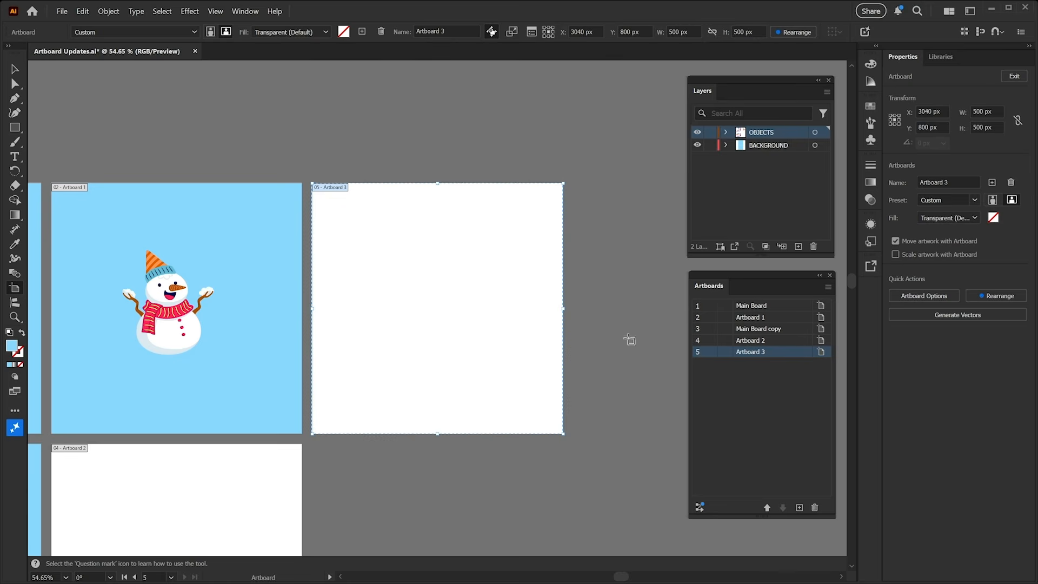
click(995, 220)
drag(483, 217, 491, 231)
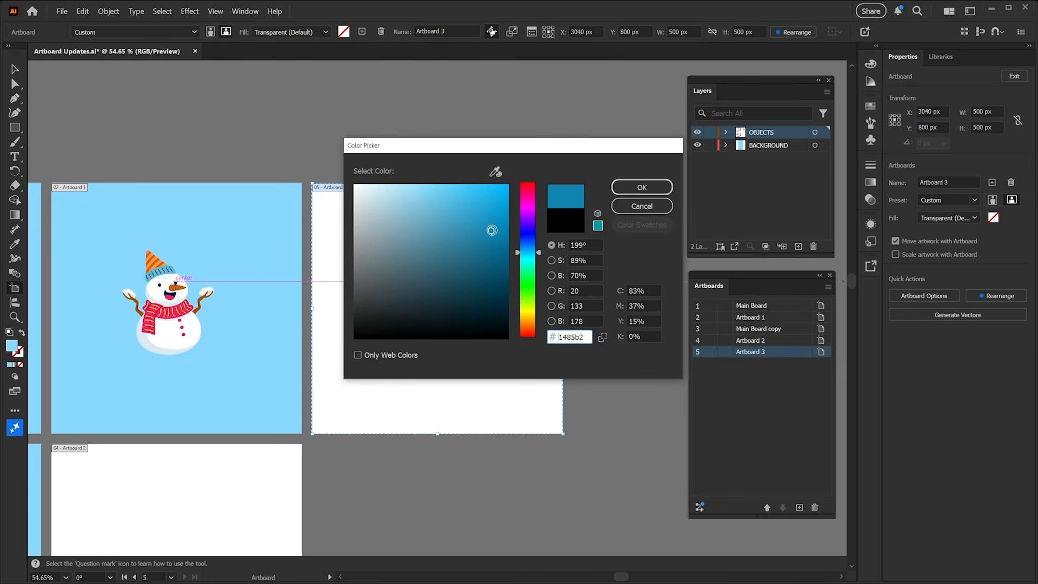
click(642, 186)
Move the teacup from Main Board onto the dark blue artboard and the gift onto the blank Artboard 2
key(space)
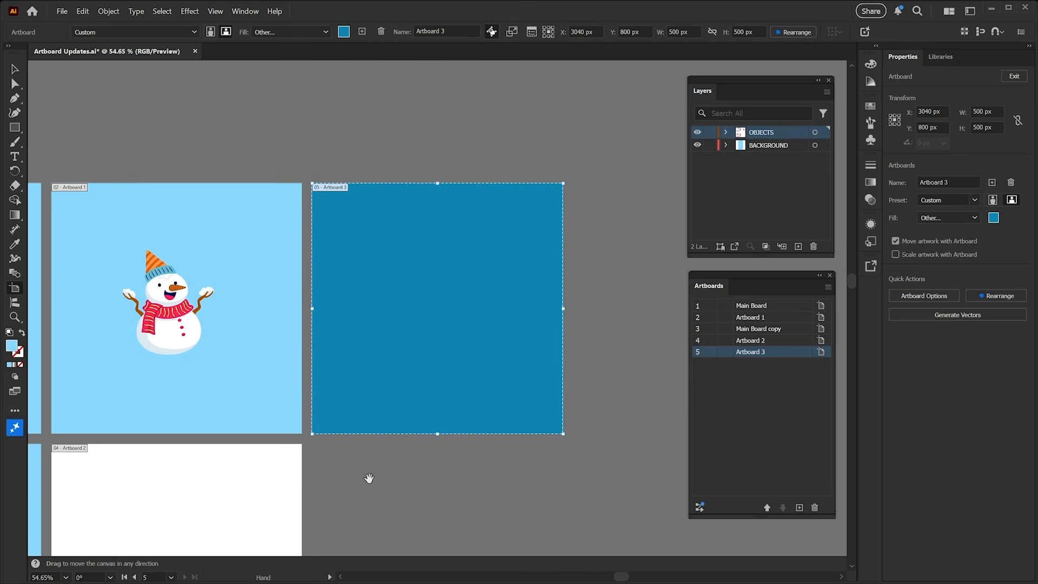
drag(369, 479, 445, 345)
key(z)
key(space)
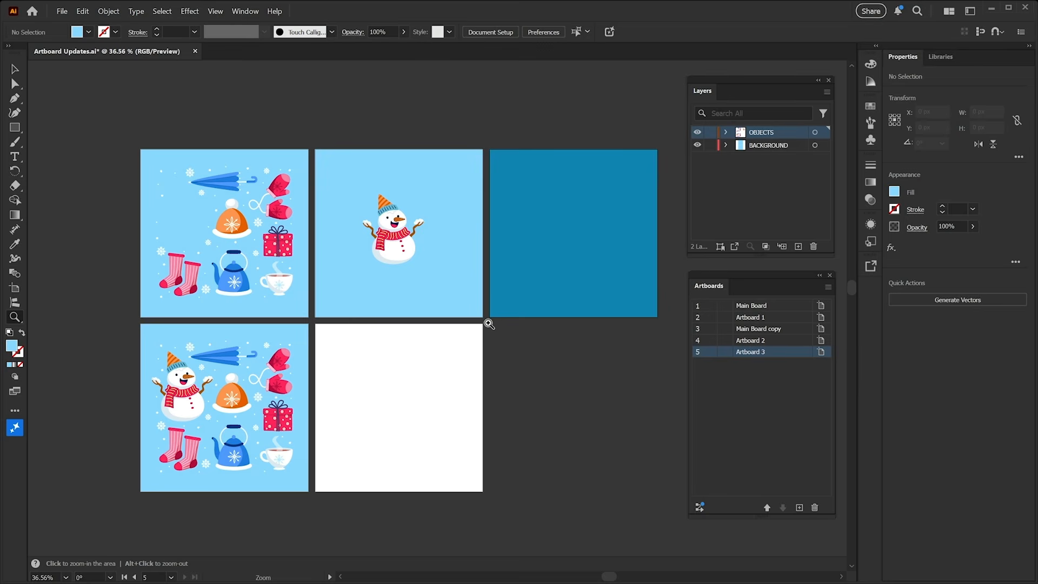
drag(284, 293, 582, 242)
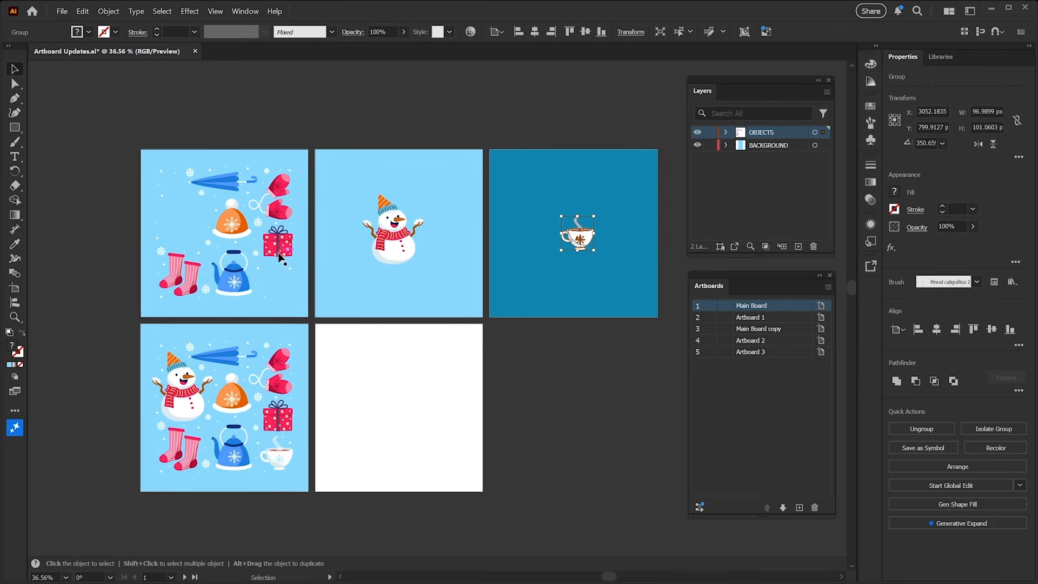
drag(283, 243, 403, 409)
click(422, 375)
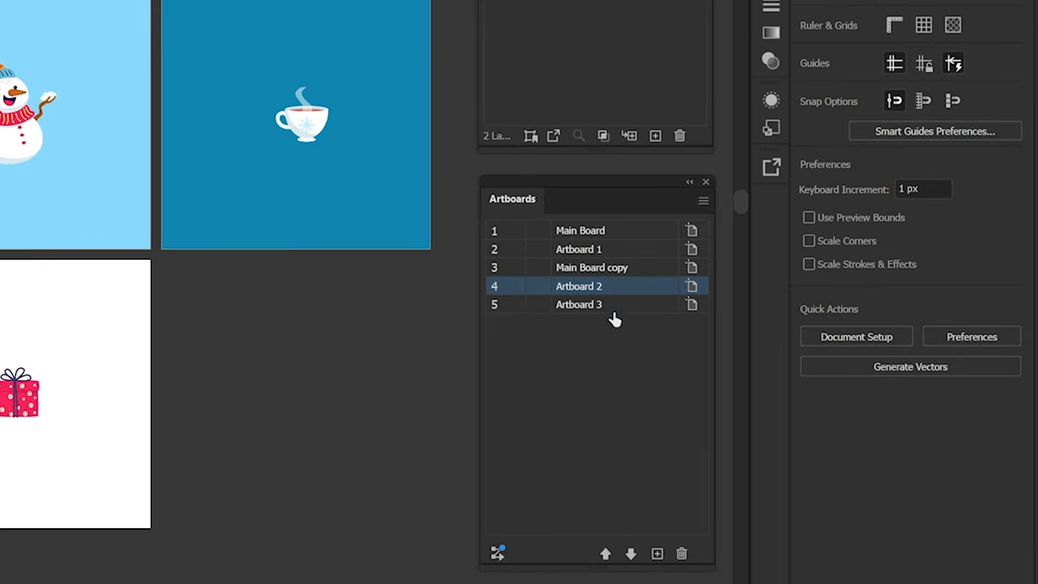
Select all five artboards and batch rename them as "Winter icons"
click(632, 235)
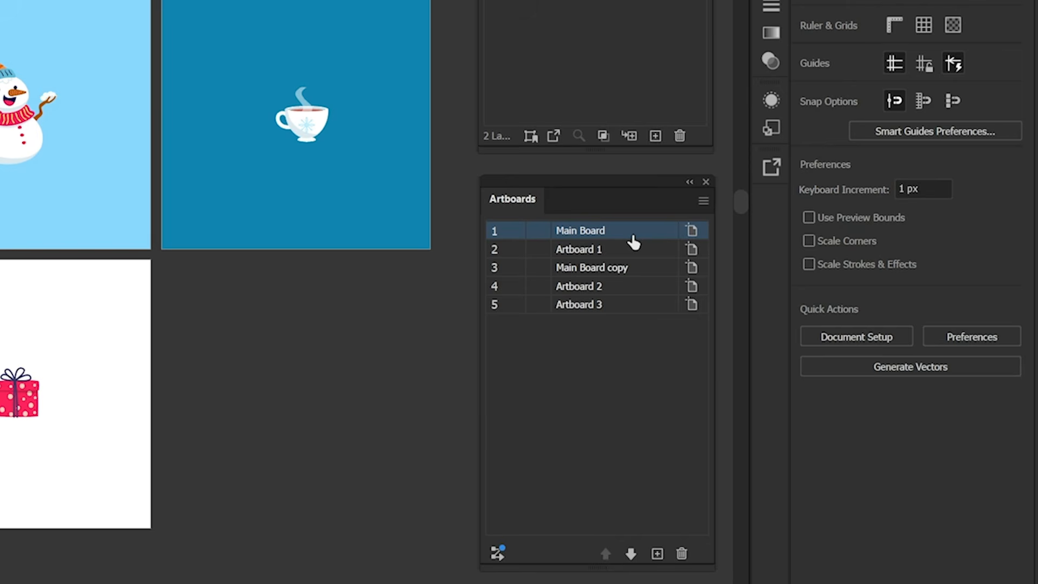
shift+click(633, 311)
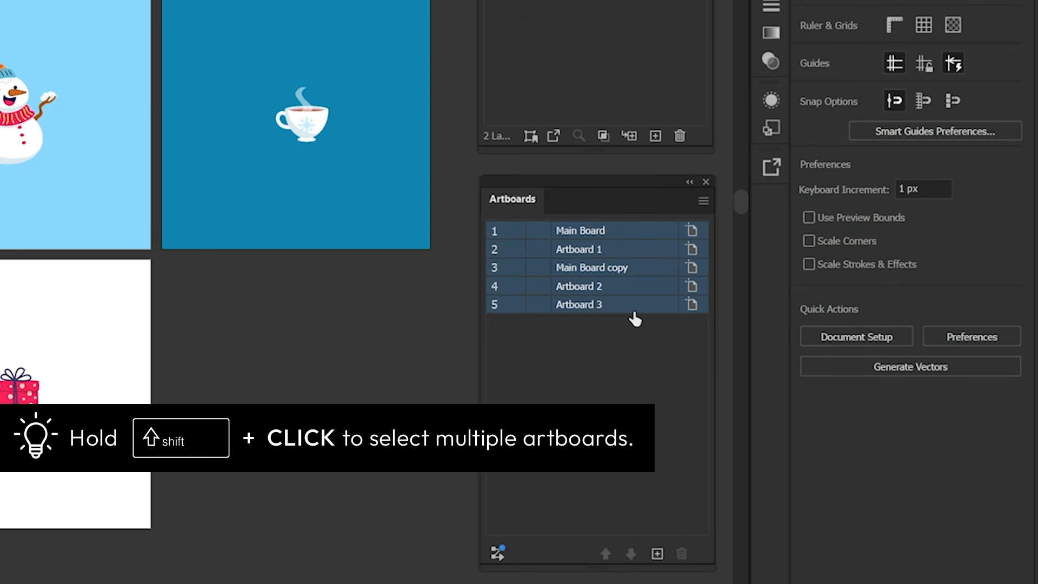
click(703, 201)
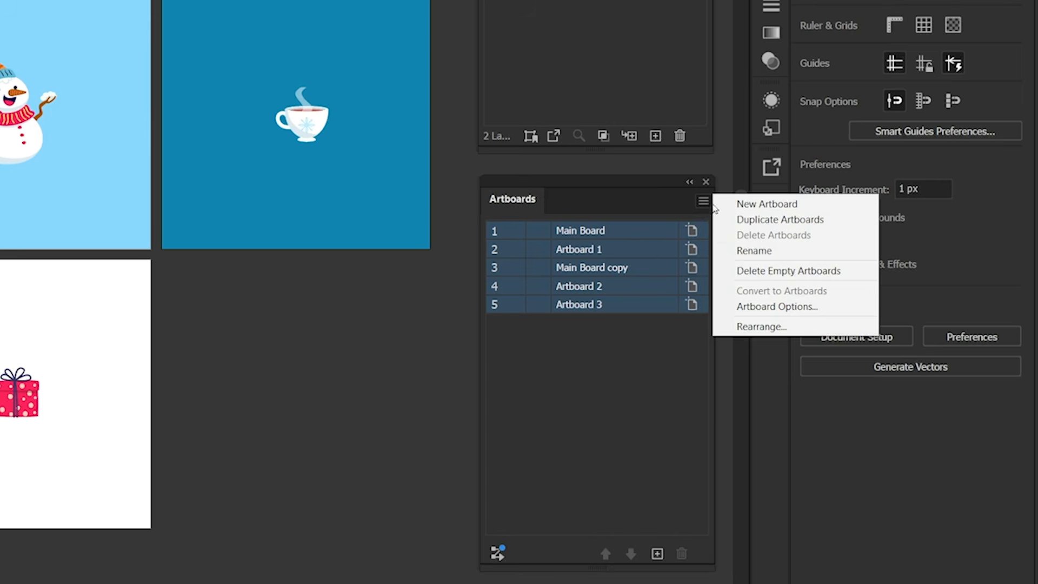
click(762, 251)
text(Win)
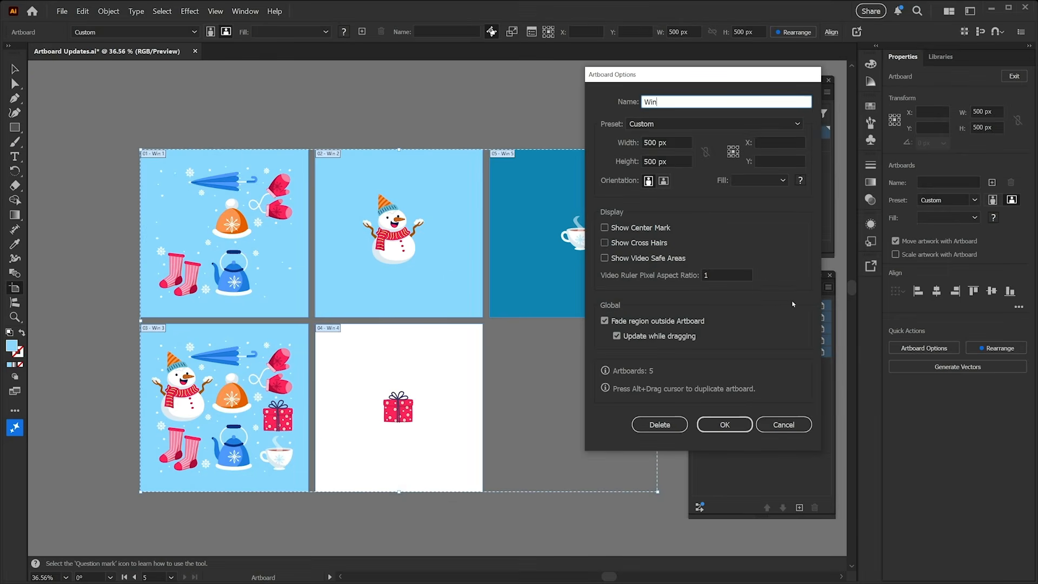
text(ter icons)
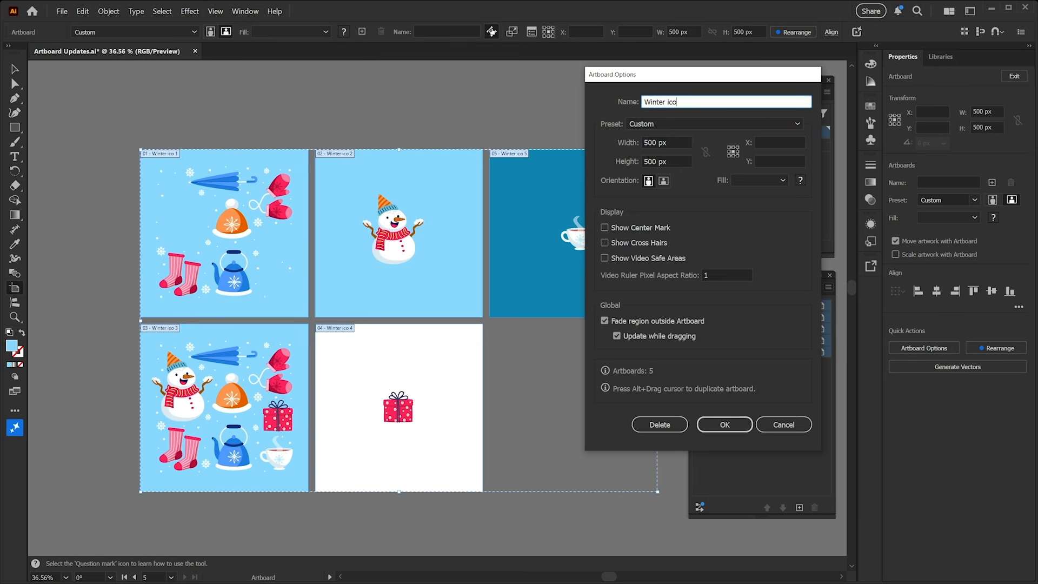
click(729, 422)
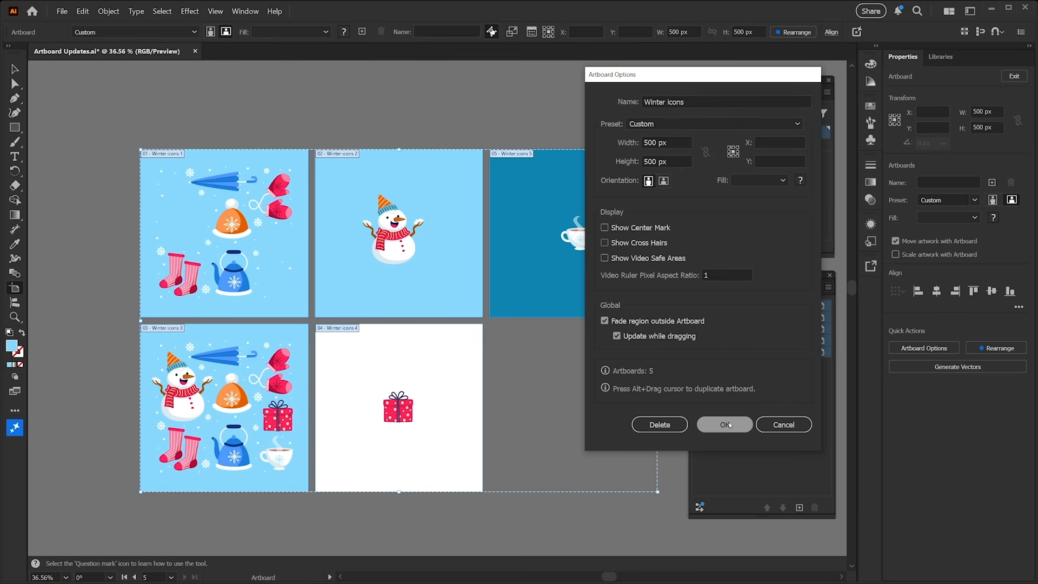
key(Escape)
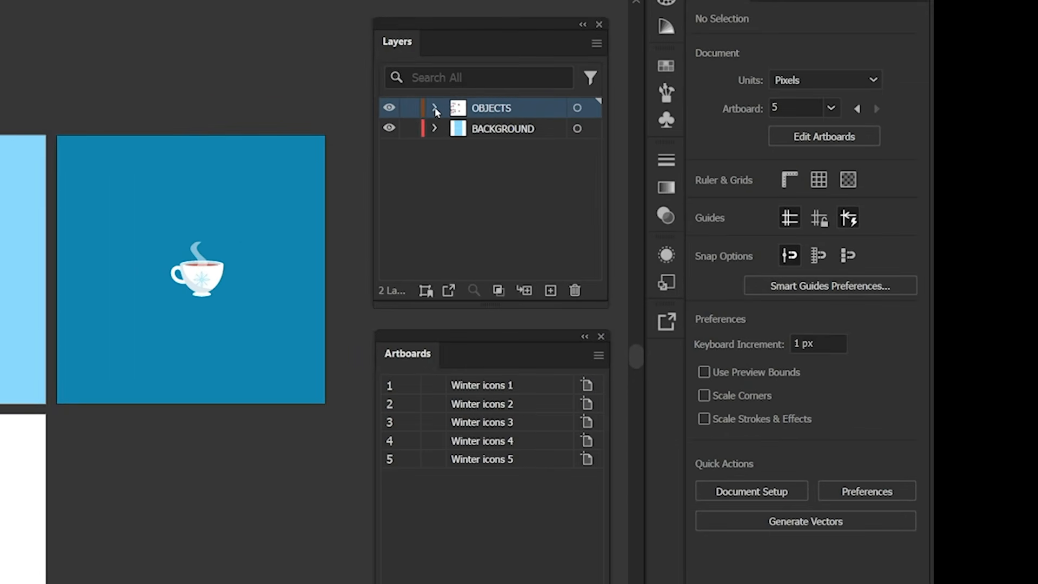
Expand the OBJECTS layer and lock the Winter icons 4 artboard
click(434, 109)
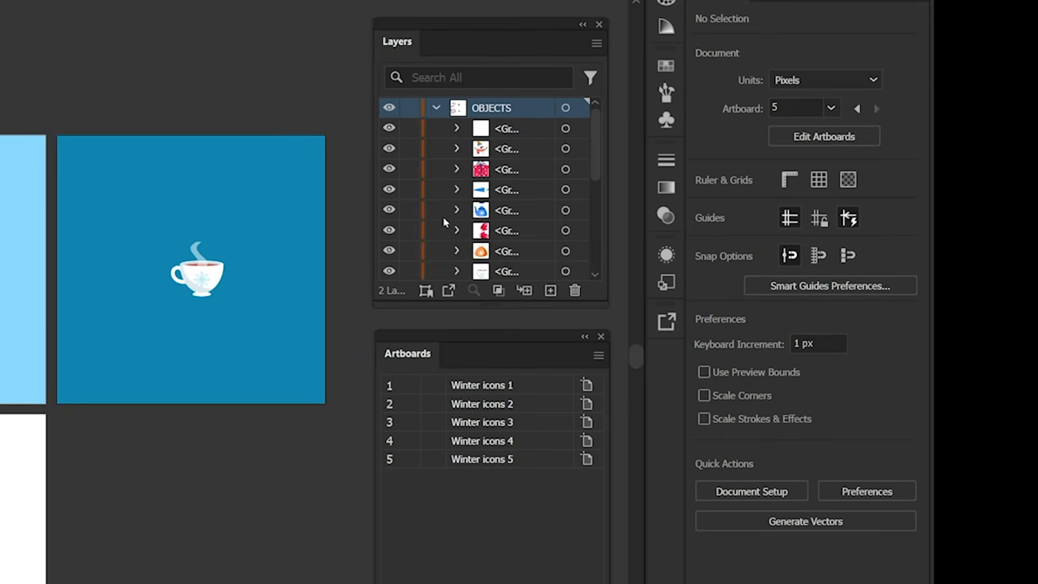
scroll(449, 232, down, 3)
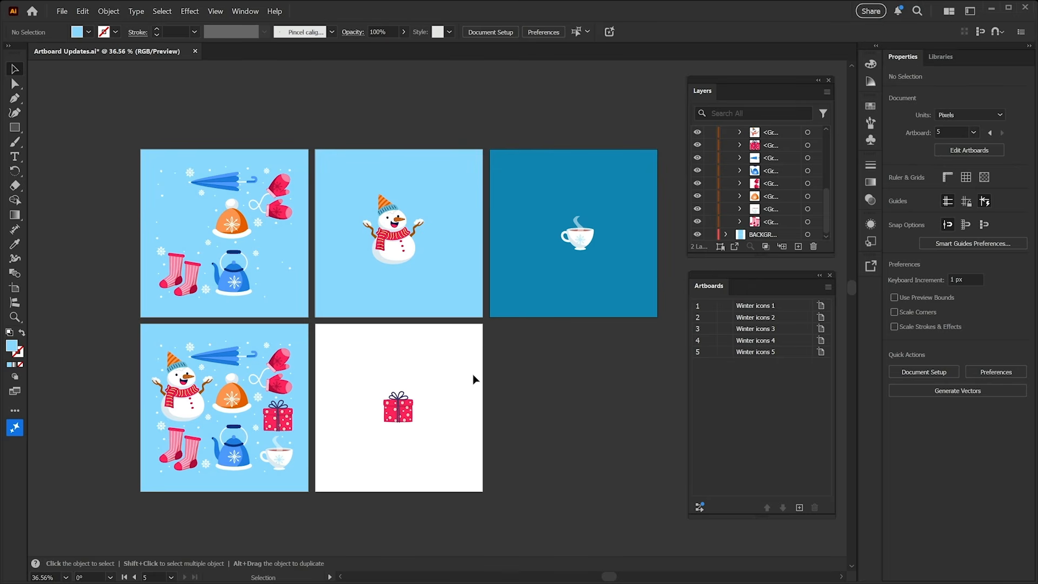
click(709, 341)
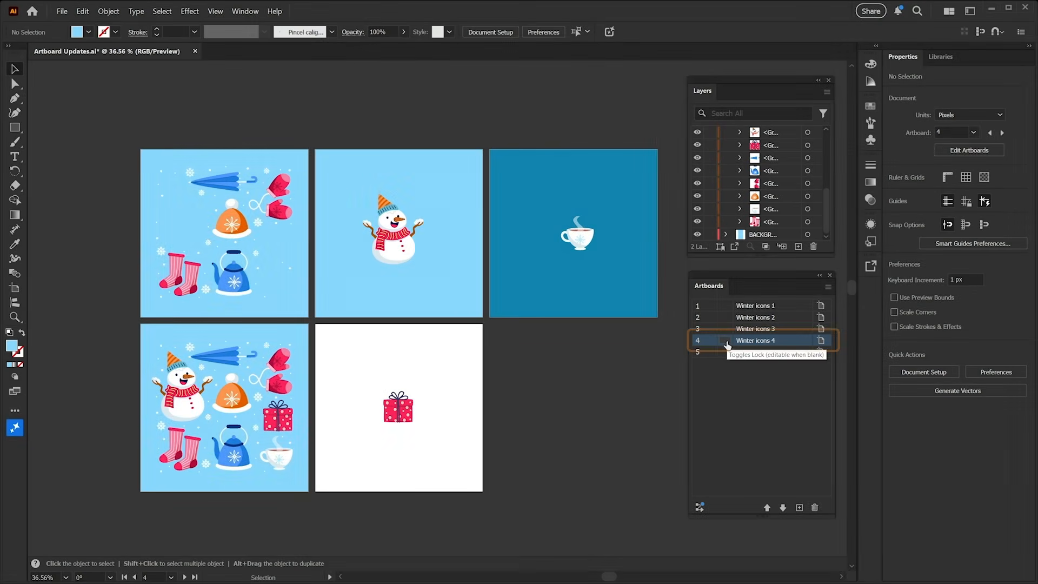
click(725, 341)
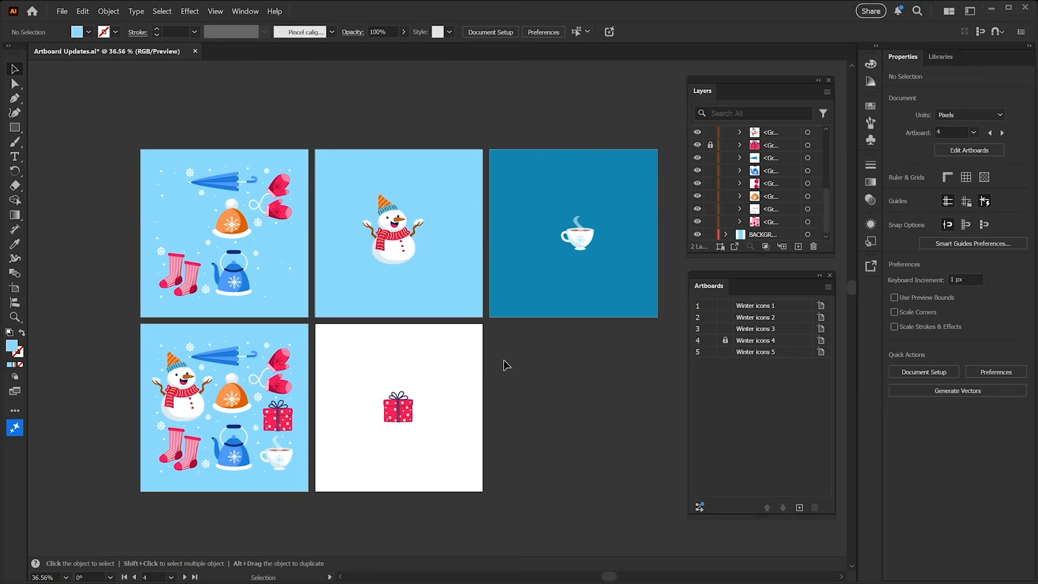
Try dragging several artboards, including the locked Winter icons 4, with the Artboard tool, and undo the three changes
key(shift+o)
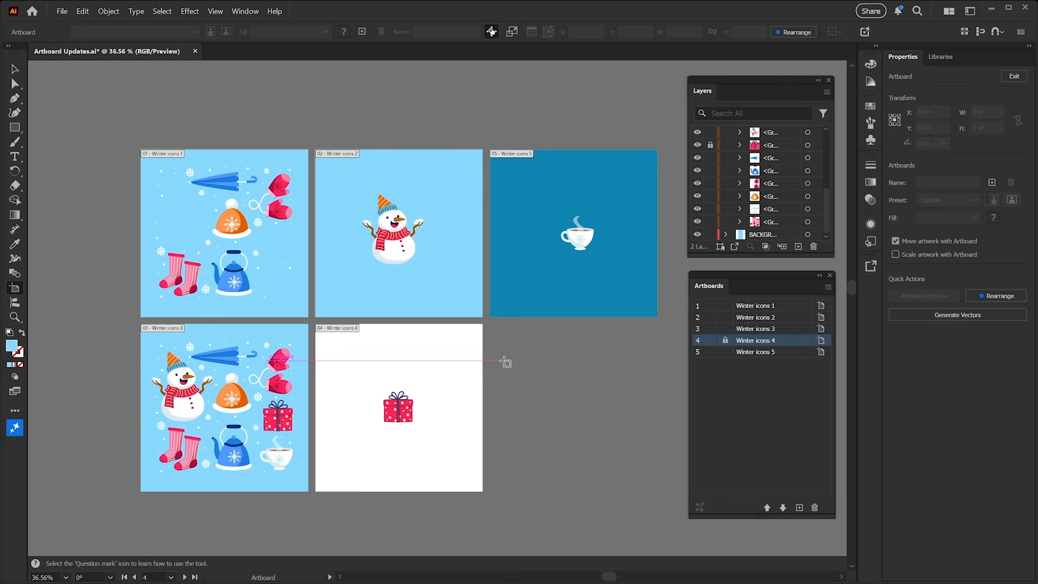
drag(443, 271, 456, 214)
drag(532, 240, 589, 256)
drag(446, 371, 498, 379)
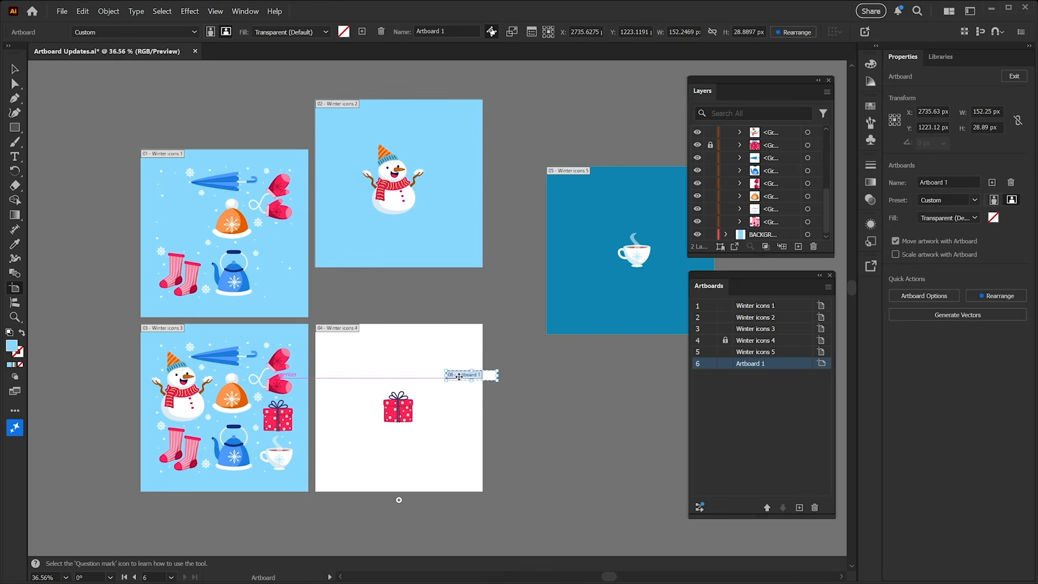
key(ctrl+z)
key(ctrl+z)
key(ctrl+z)
key(ctrl+z)
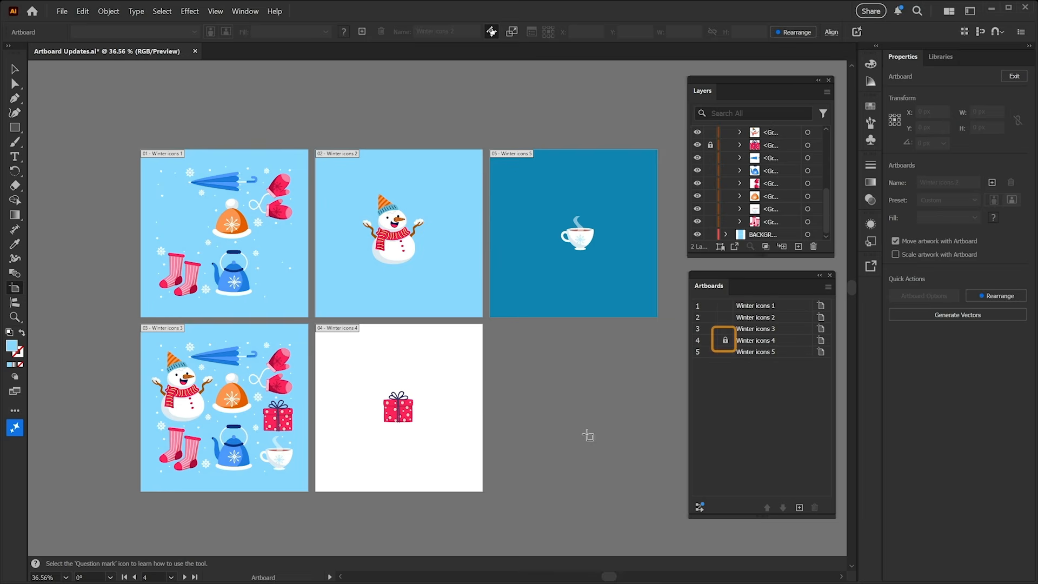
Unlock the Winter icons 4 artboard and open Export for the selected Winter icons 2 artboard
click(725, 340)
click(426, 273)
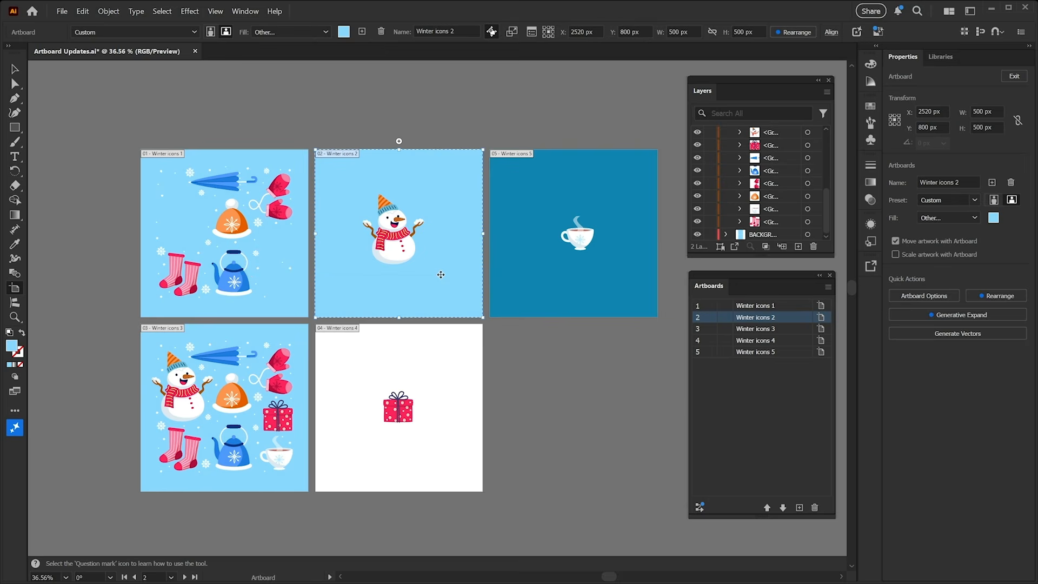
right_click(441, 275)
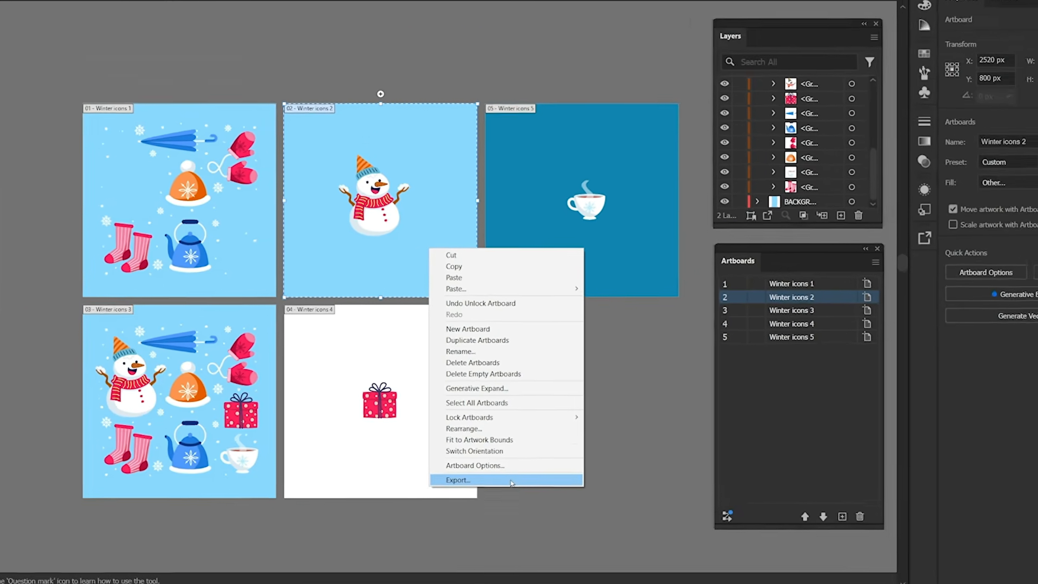
click(508, 488)
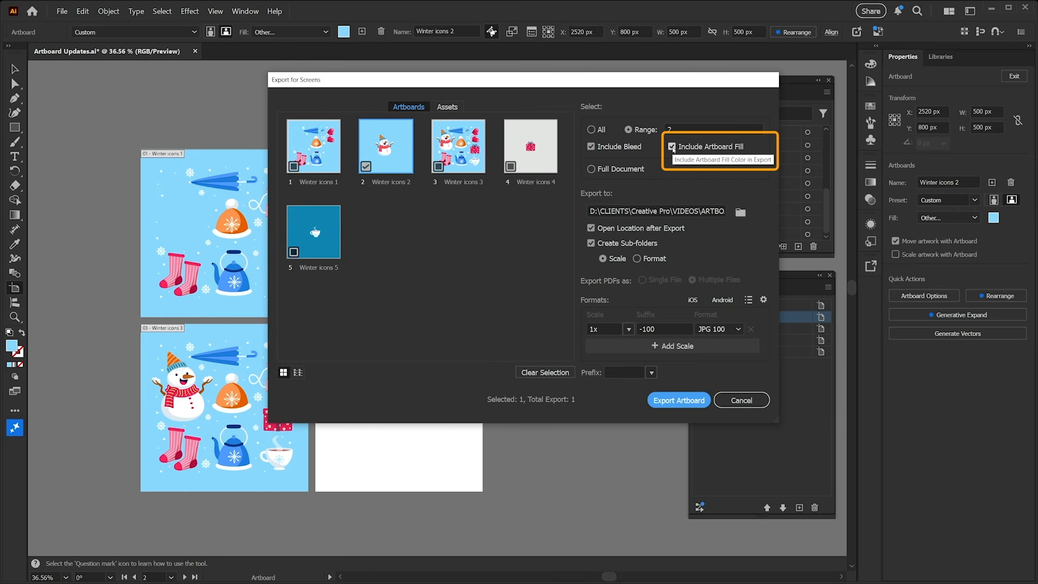
Toggle Include Artboard Fill off and on, try the PNG, PDF and SVG formats, and cancel the export
click(672, 147)
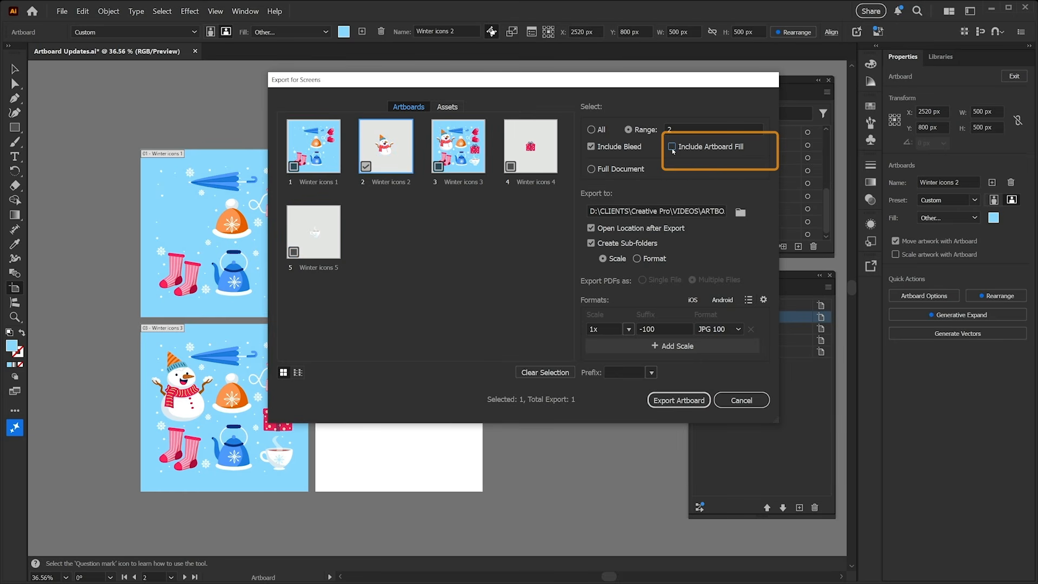
click(672, 149)
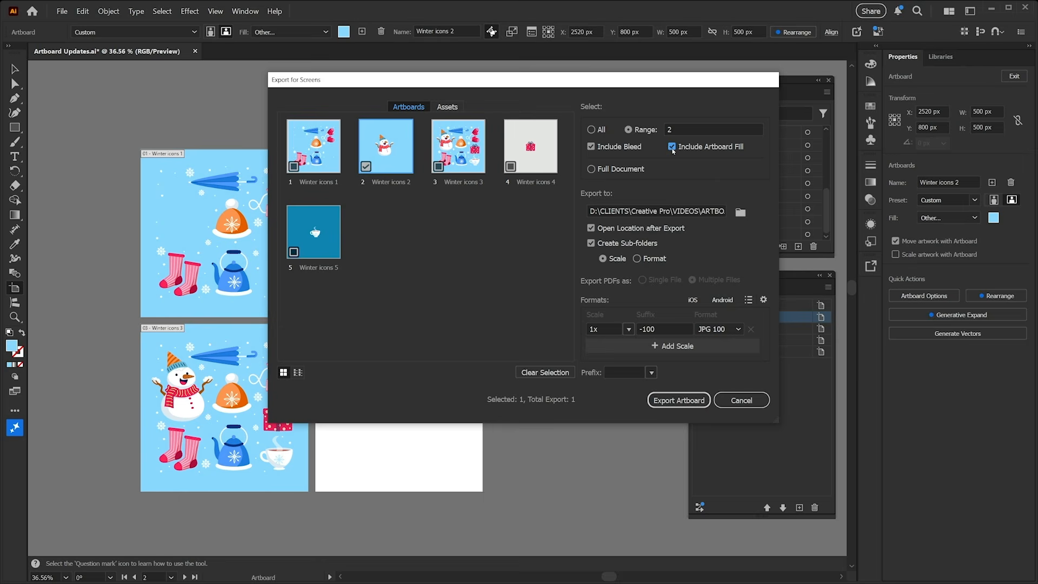
click(718, 328)
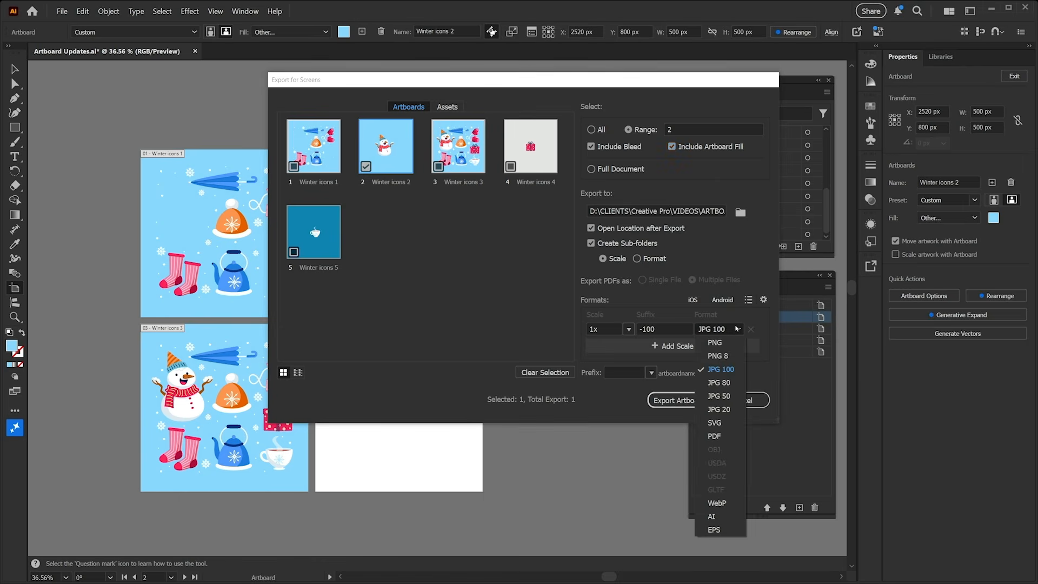
click(728, 346)
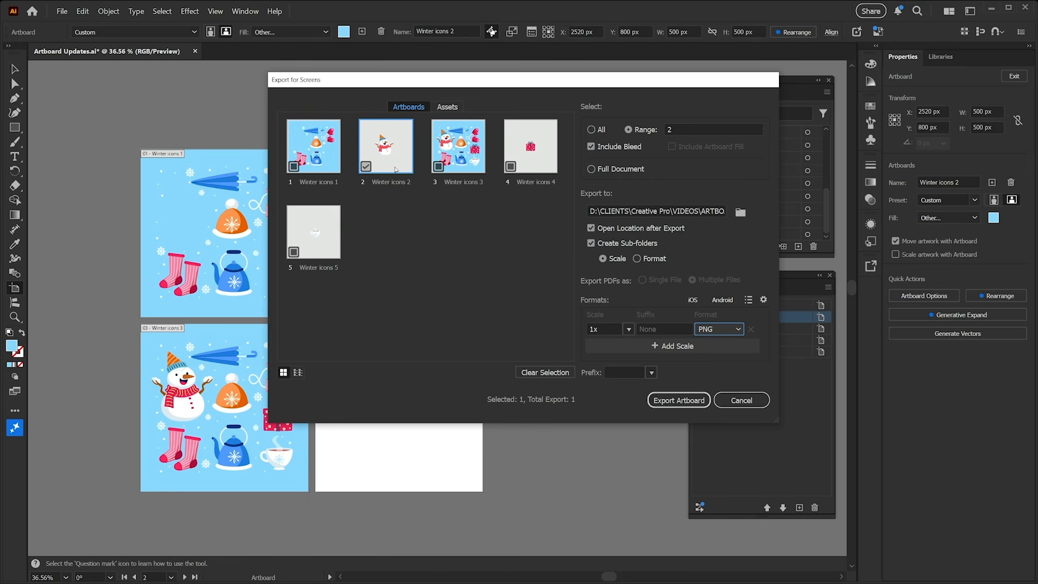
click(728, 330)
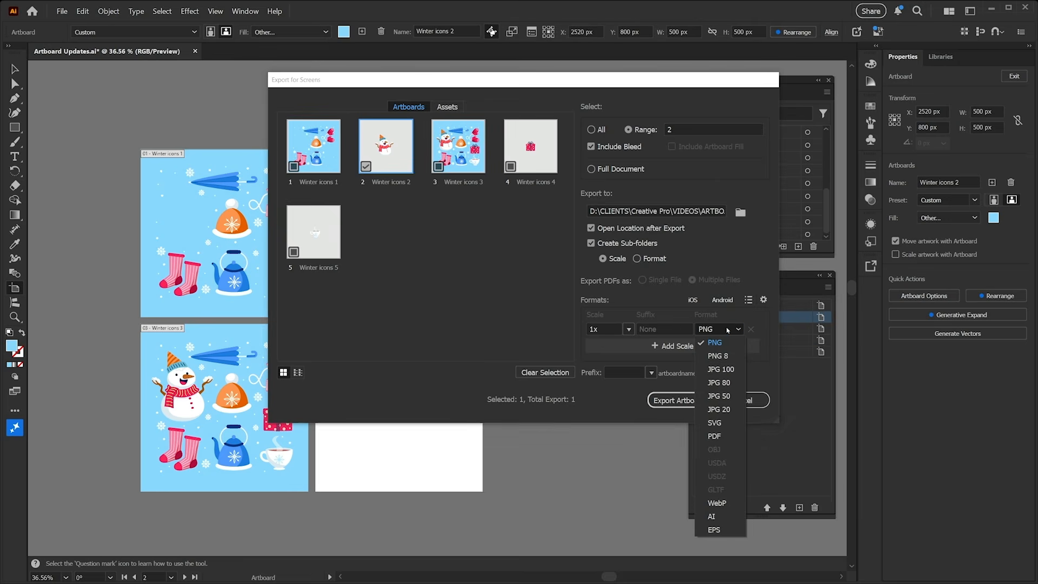
click(714, 435)
click(716, 329)
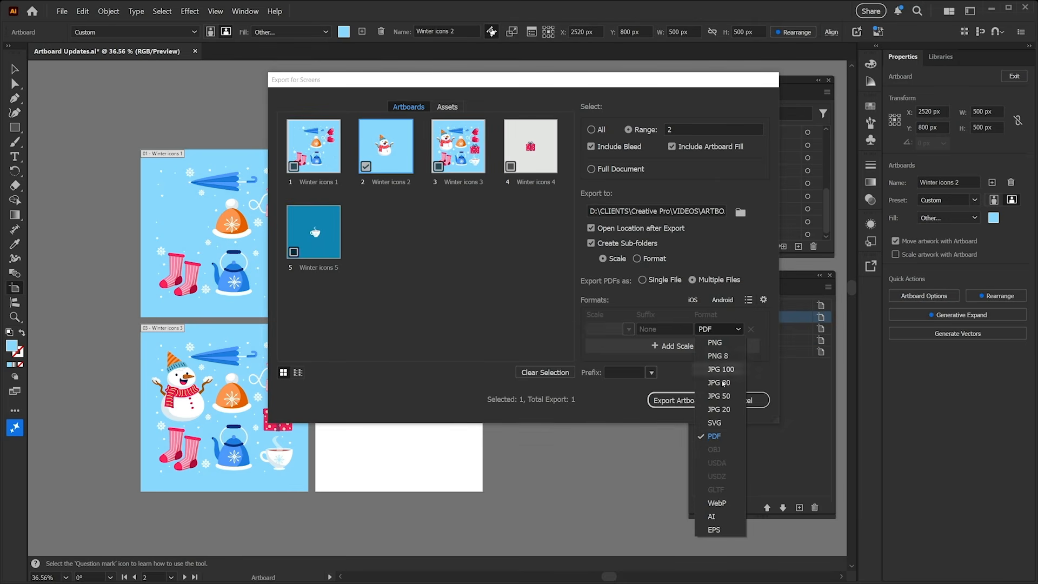
click(714, 422)
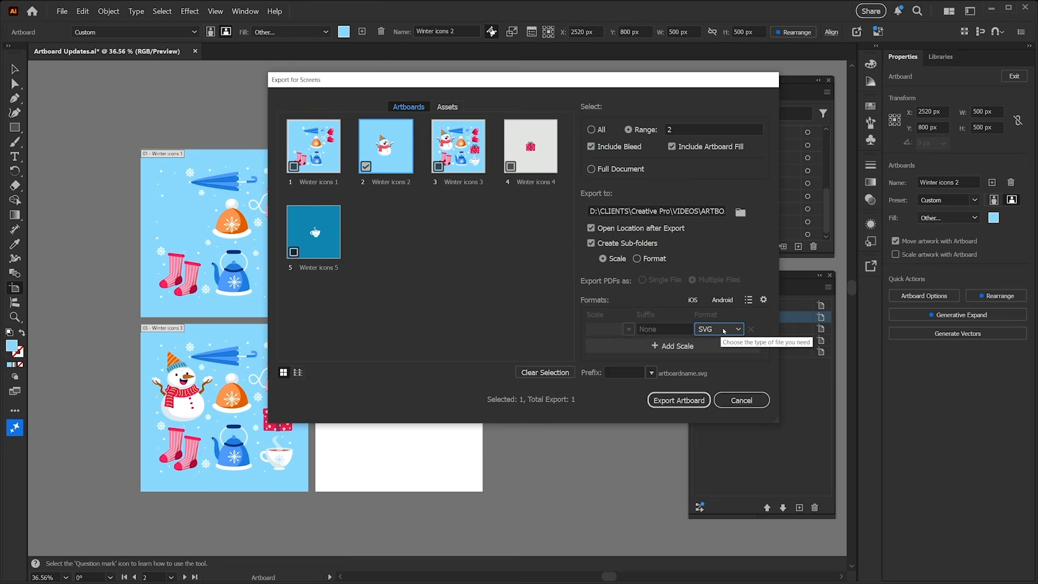
click(749, 399)
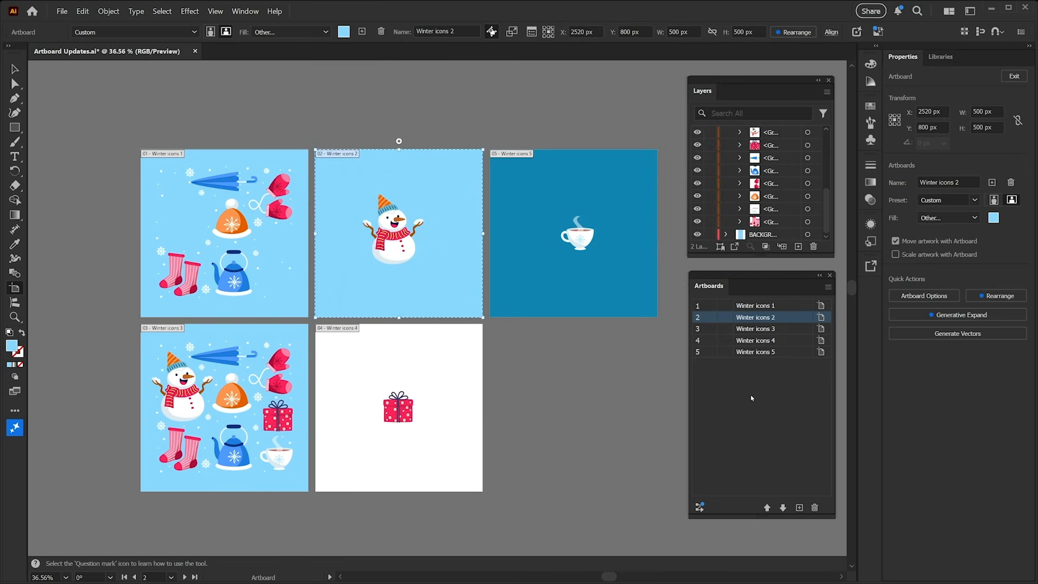